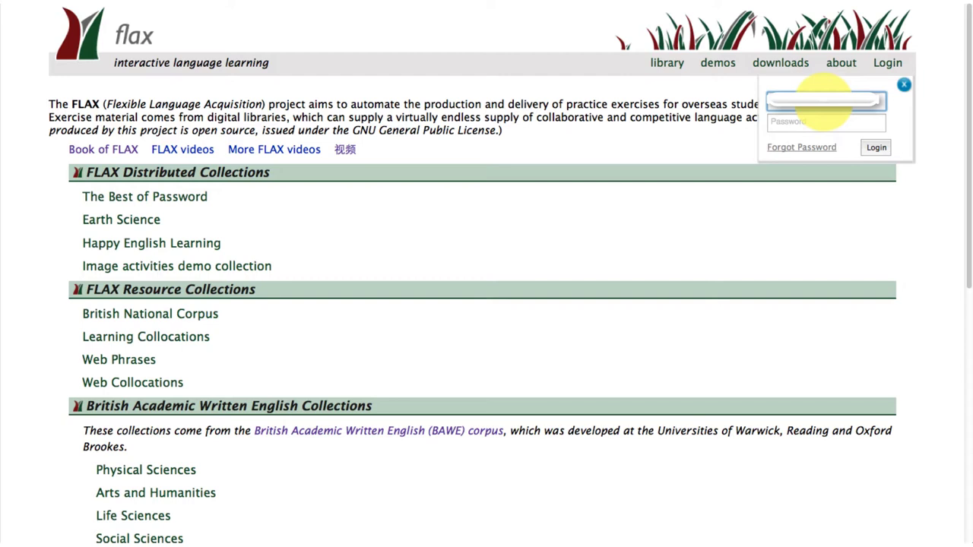
- Log in with the account password, list my collections and preview Financial Crisis Lectures
key(Tab)
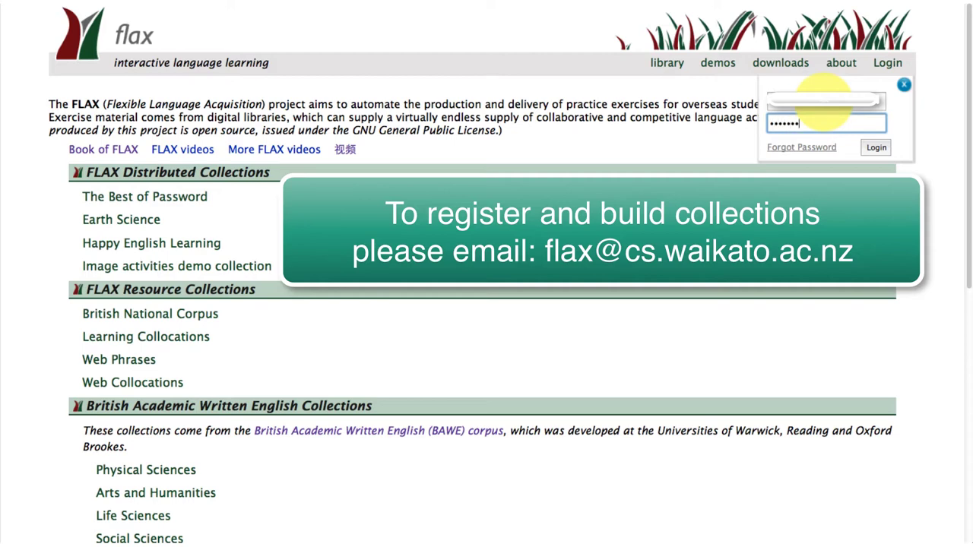
click(878, 148)
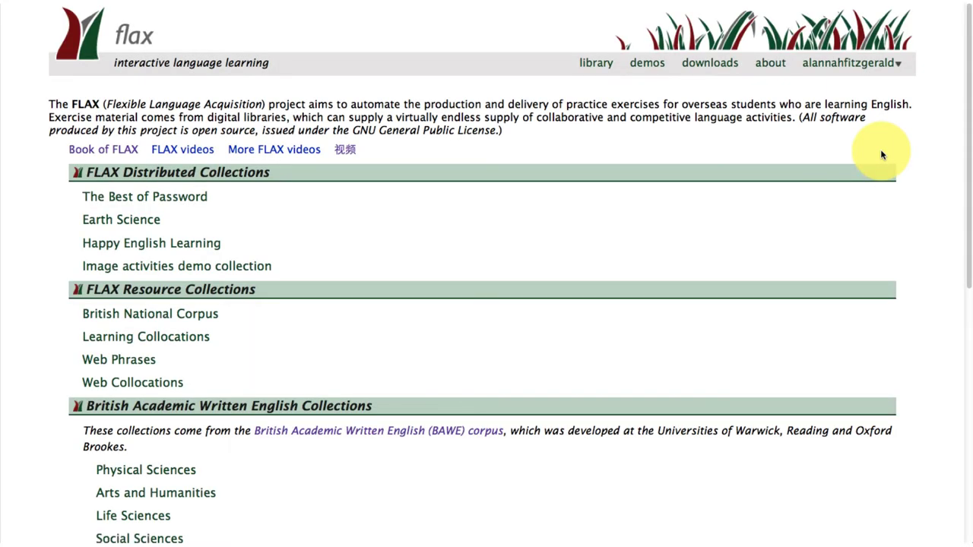
click(858, 70)
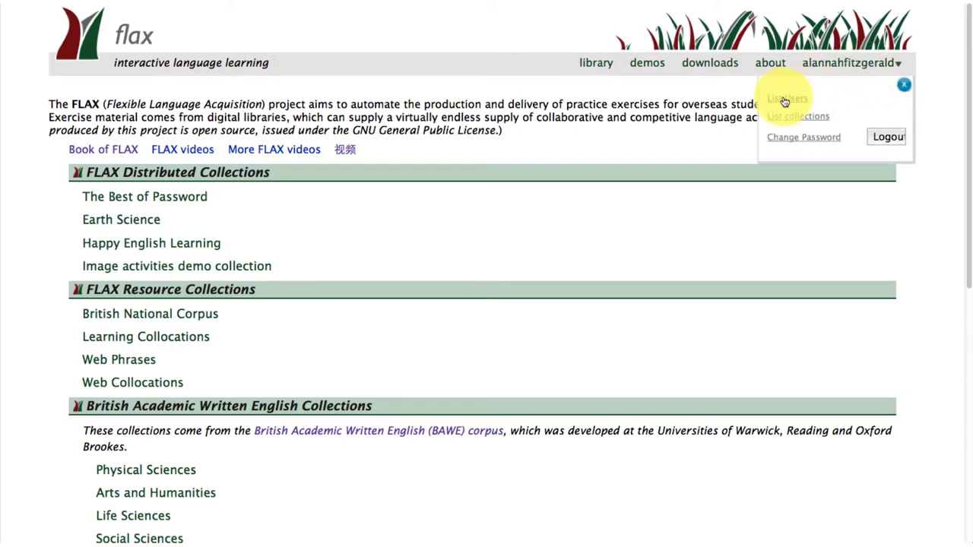
click(785, 121)
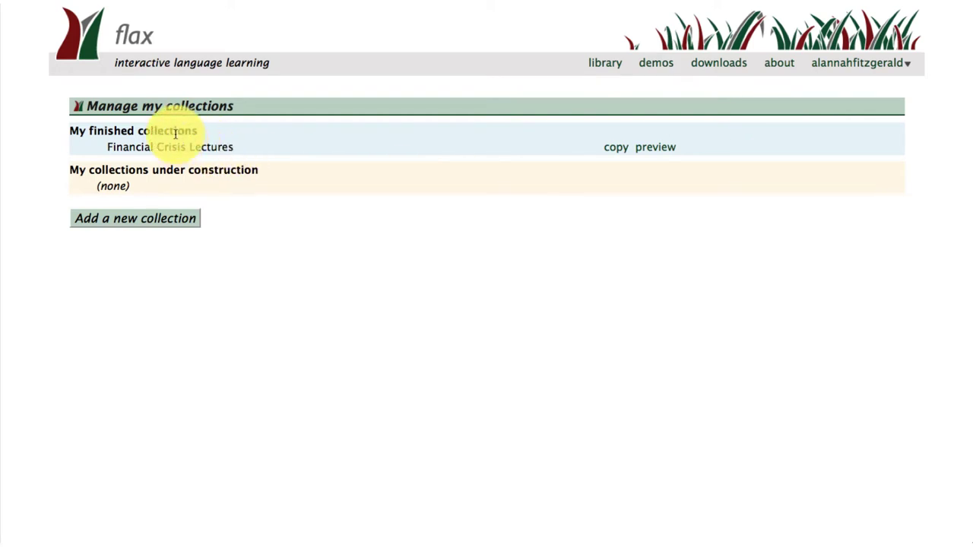
click(656, 149)
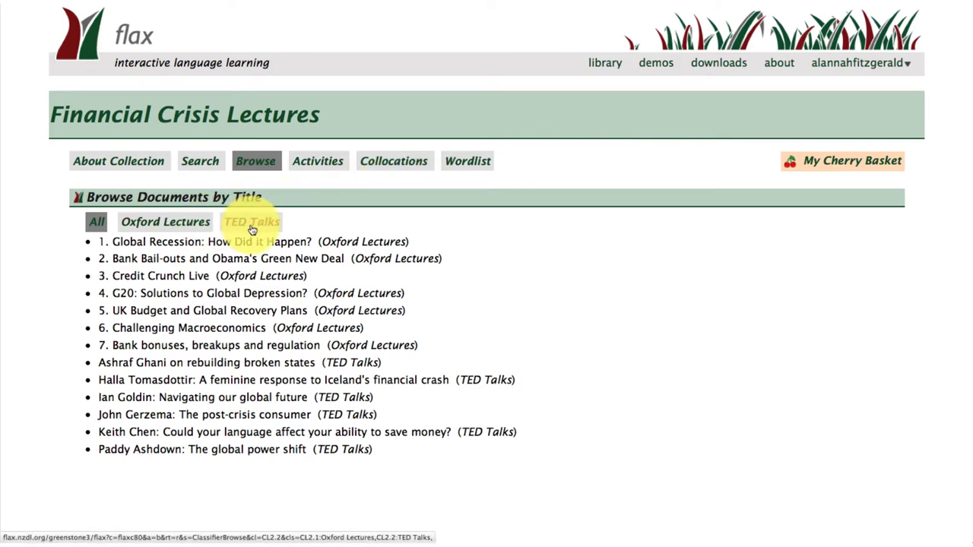
- Read the collection's About description, then go to its Search Words in Collection page
click(139, 163)
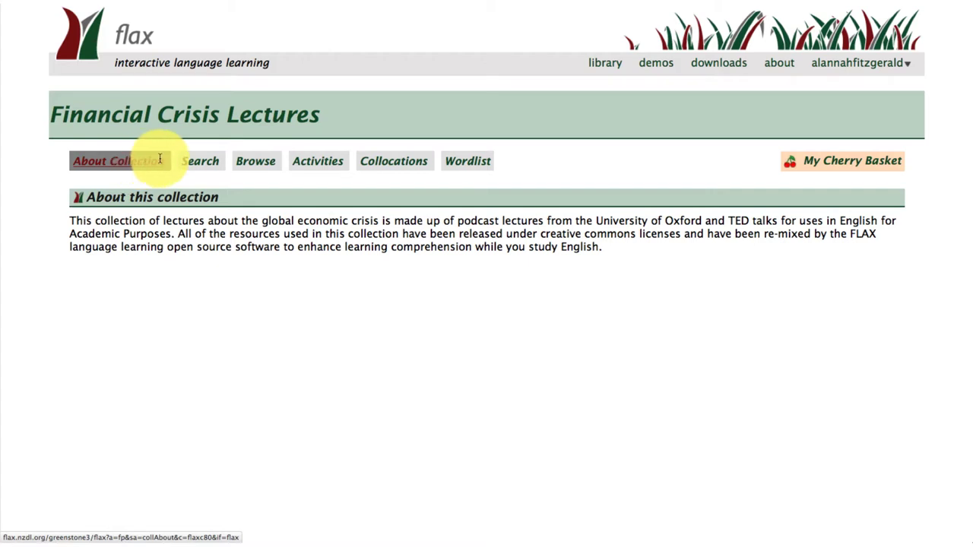
click(197, 167)
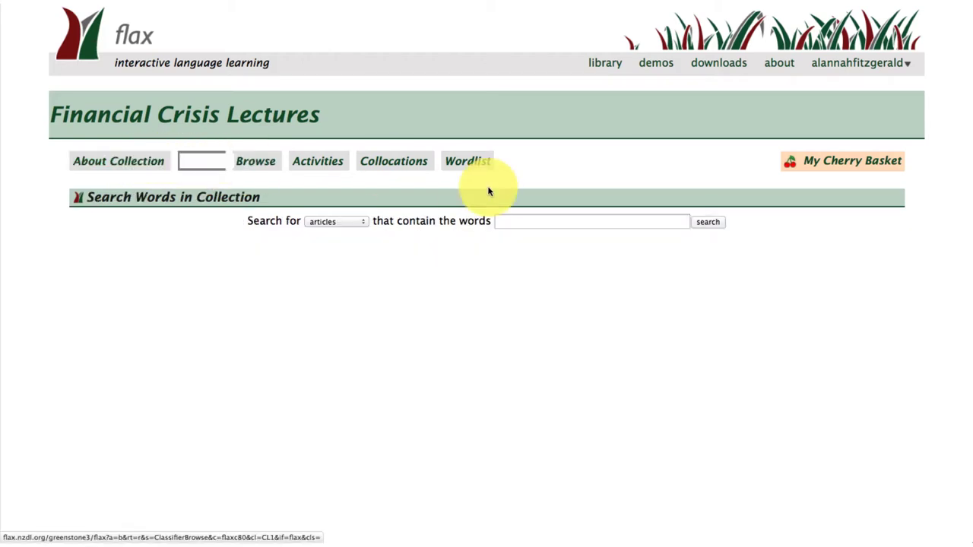
- Search articles for 'crisis' and open 'Global Recession: How Did it Happen?' from the 12 matches
click(366, 222)
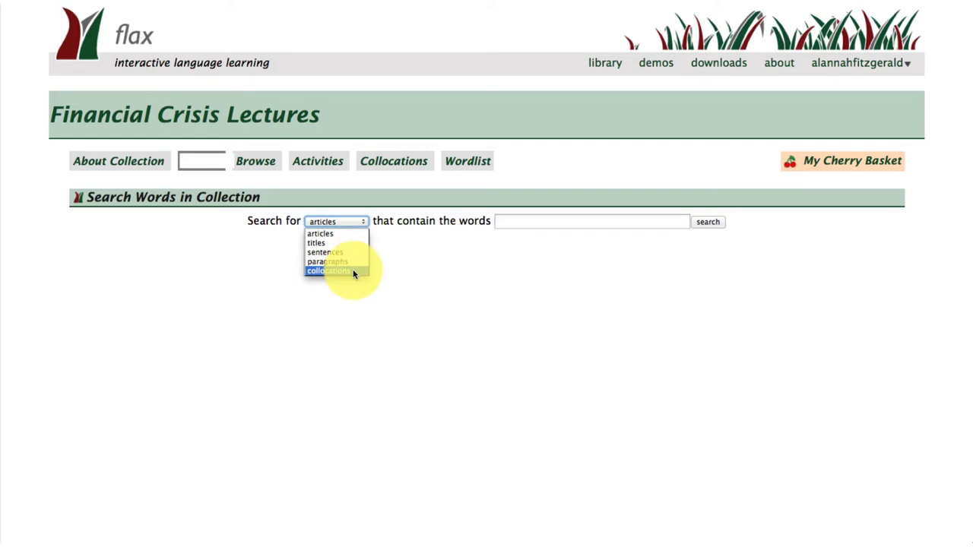
click(512, 222)
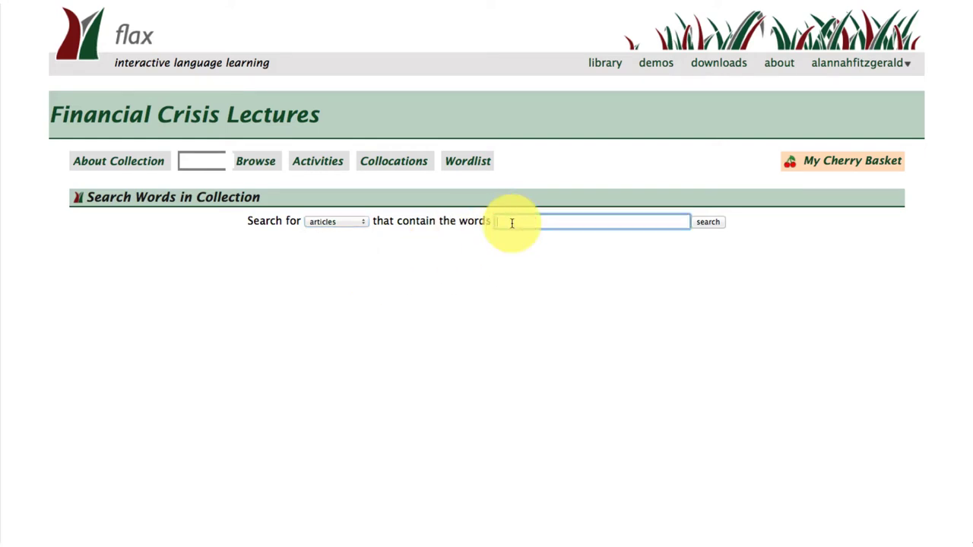
text(cris)
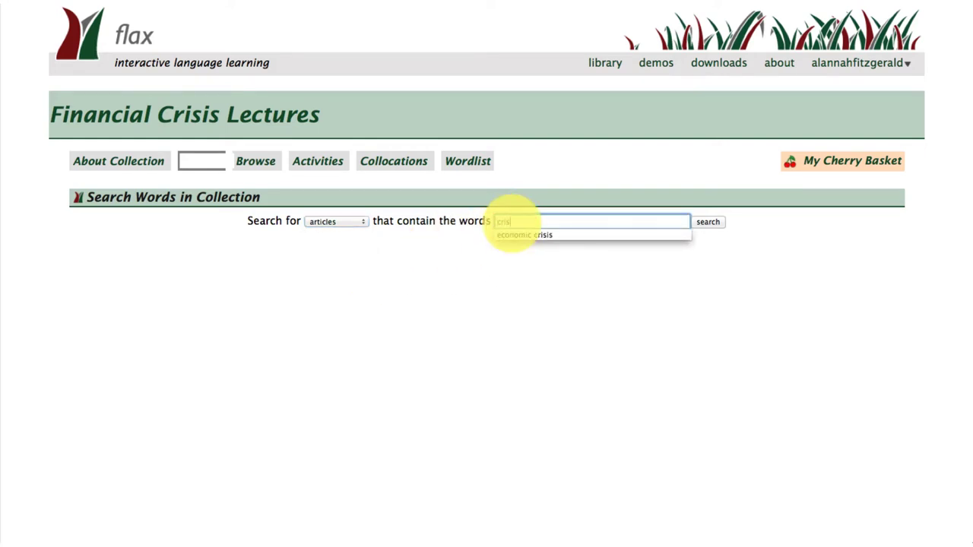
text(is)
click(707, 222)
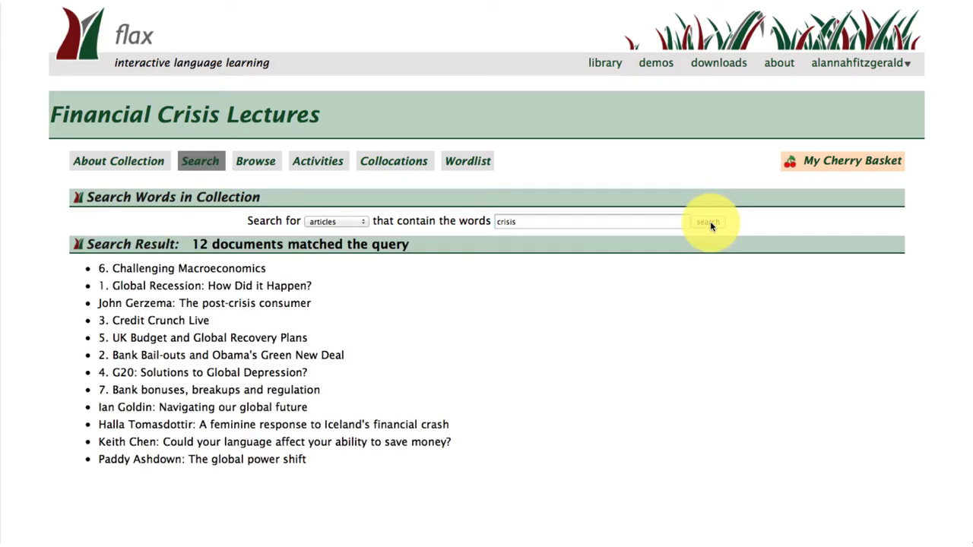
click(180, 289)
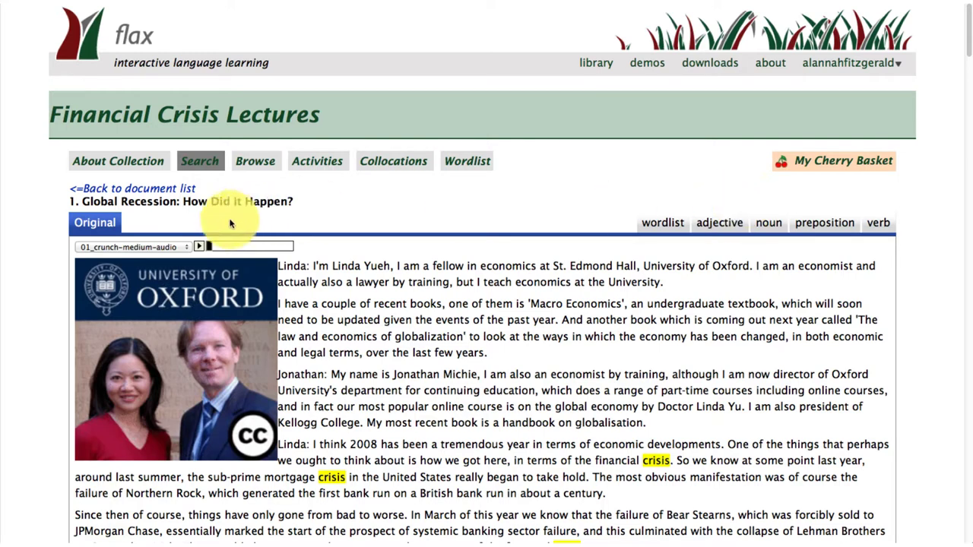
- Play the lecture audio, highlight academic words, view 'globalization' sentences, then return to the original text
click(199, 247)
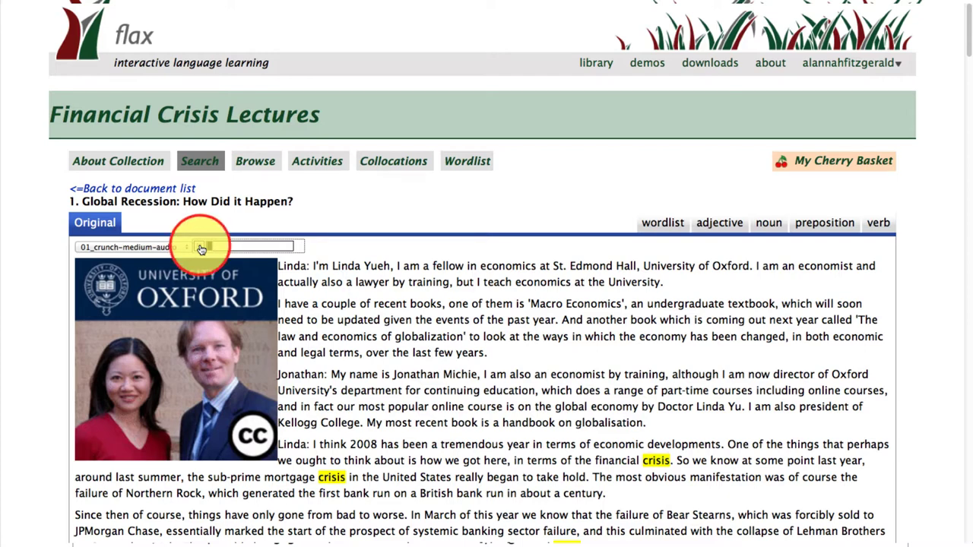
click(660, 225)
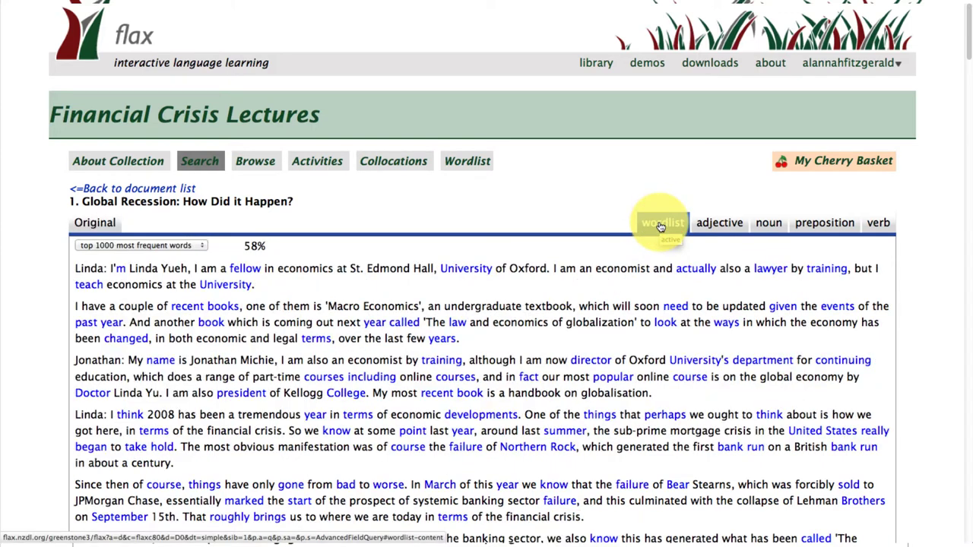
click(200, 251)
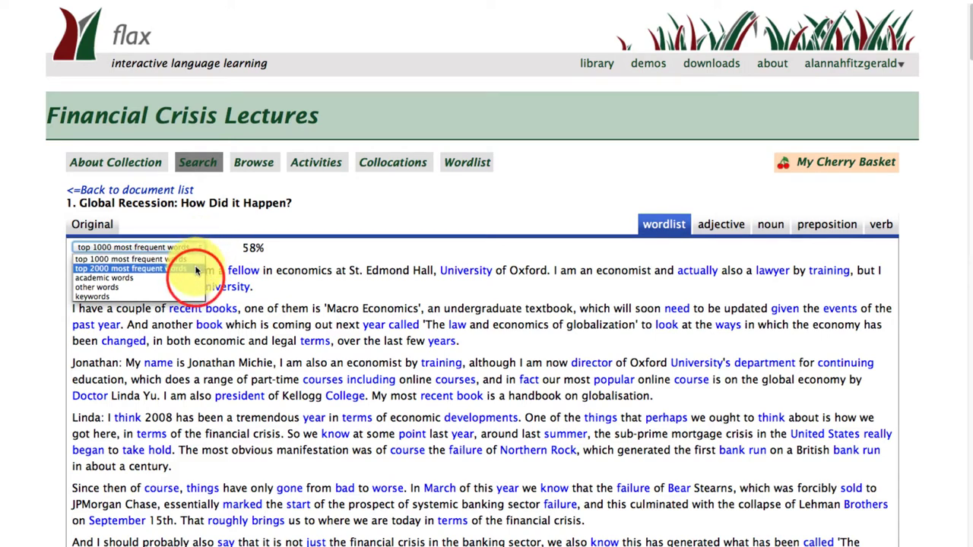
click(196, 278)
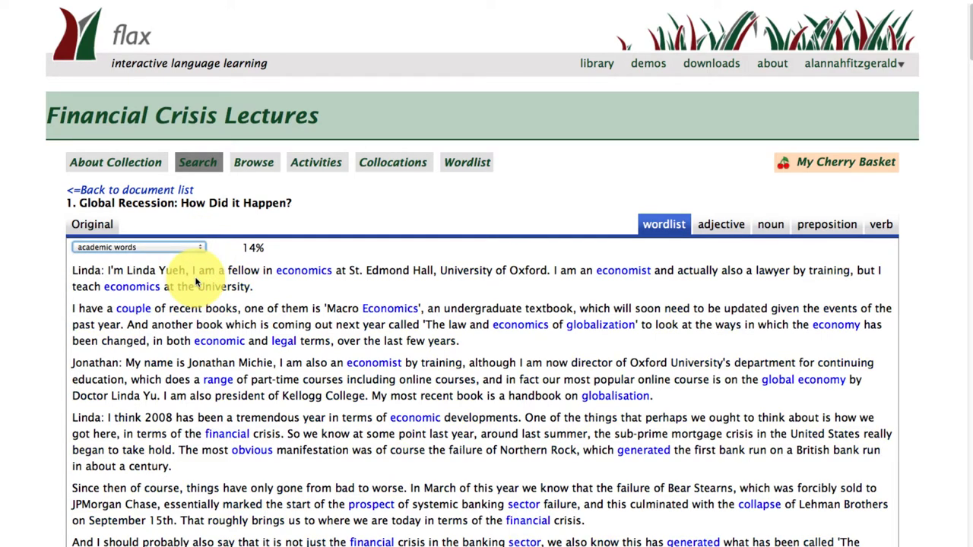
click(609, 327)
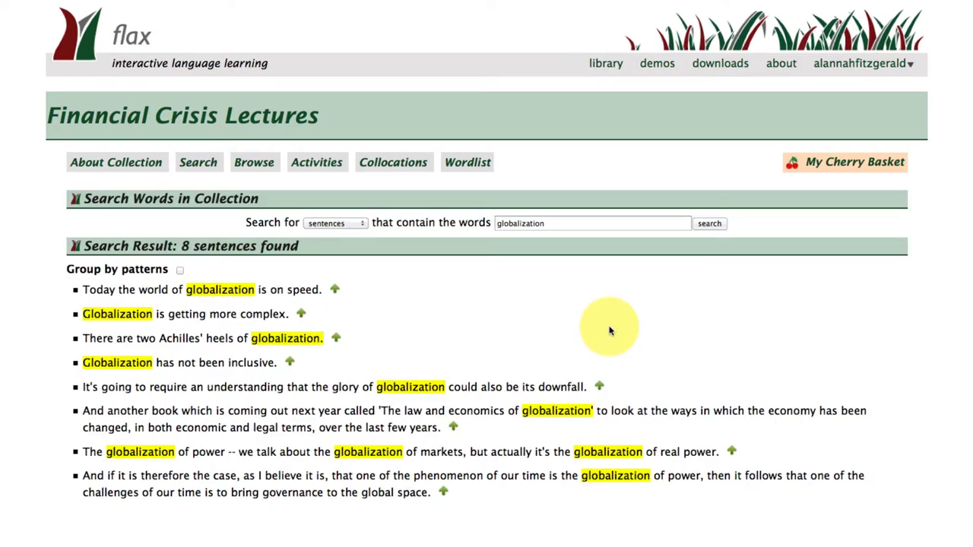
click(2, 273)
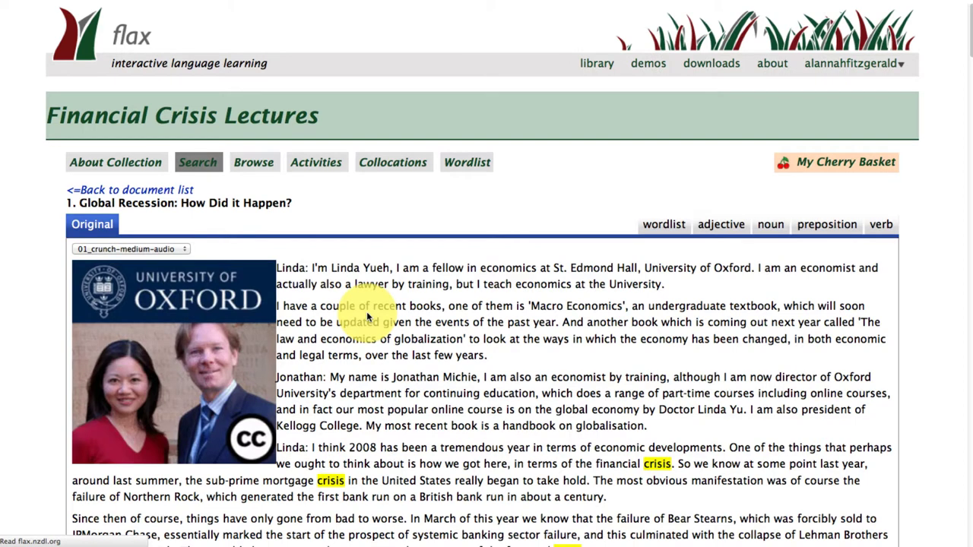
- Show the lecture's keywords word list and raise the keyword highlighting level
click(184, 249)
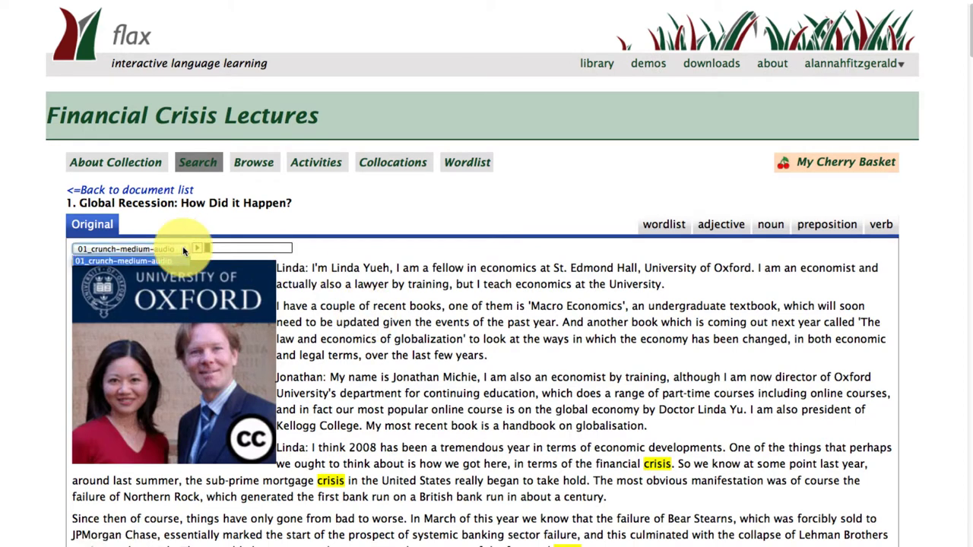
click(664, 222)
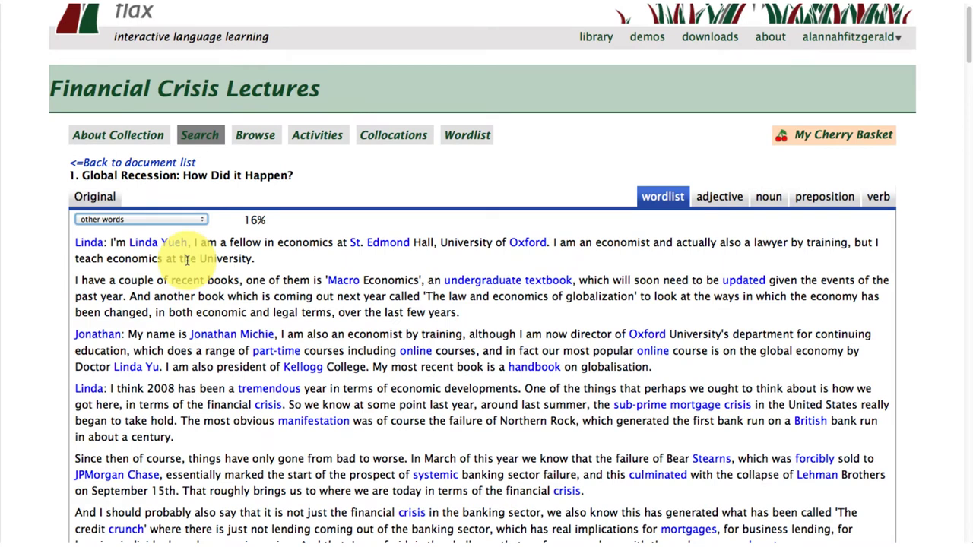
click(203, 220)
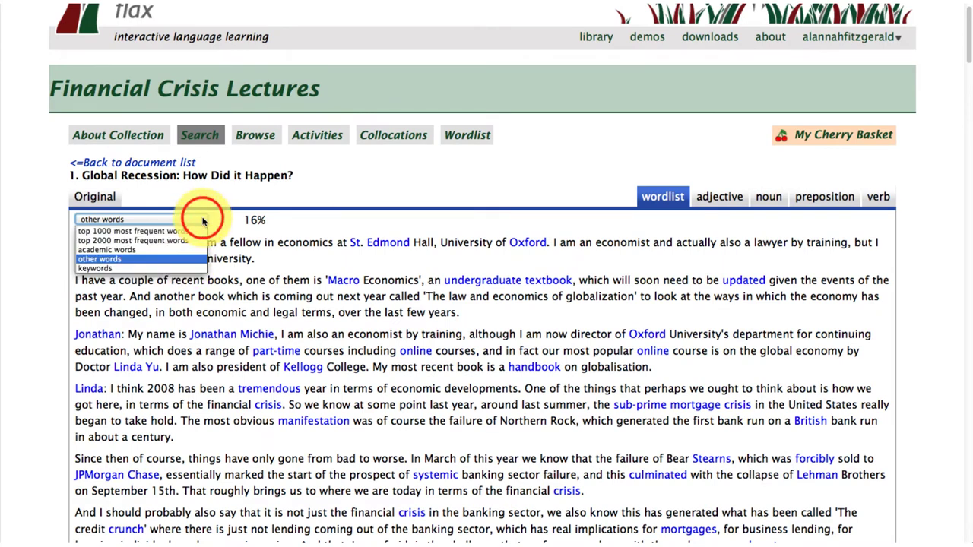
click(184, 268)
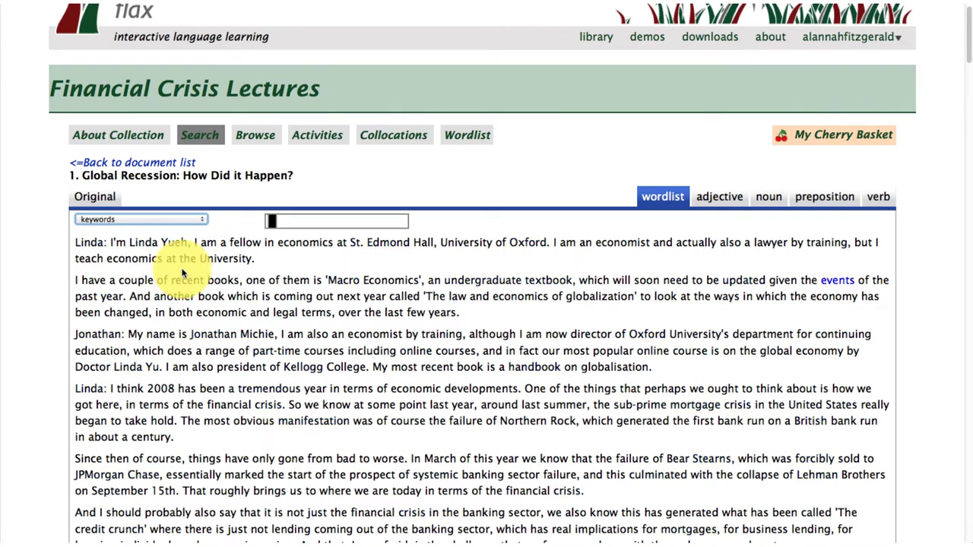
click(272, 220)
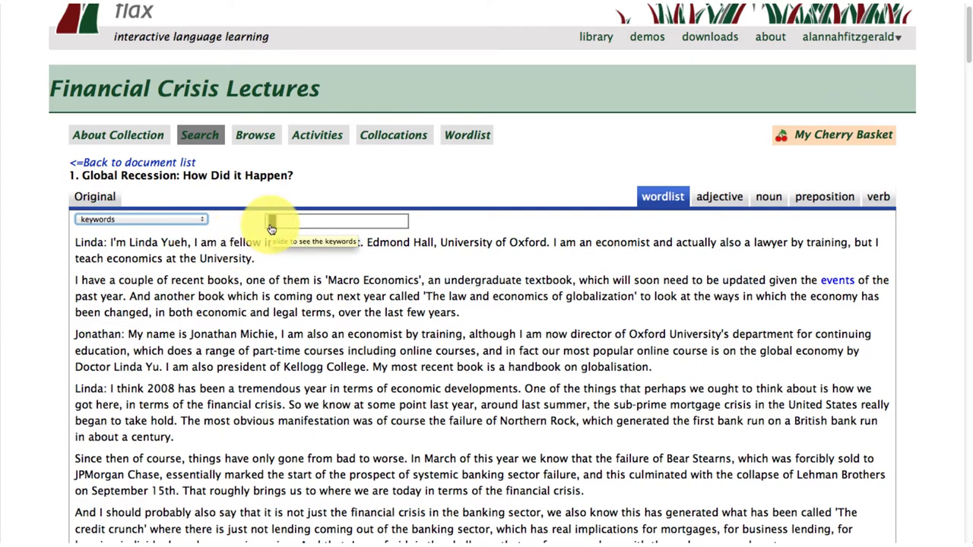
drag(271, 227, 288, 228)
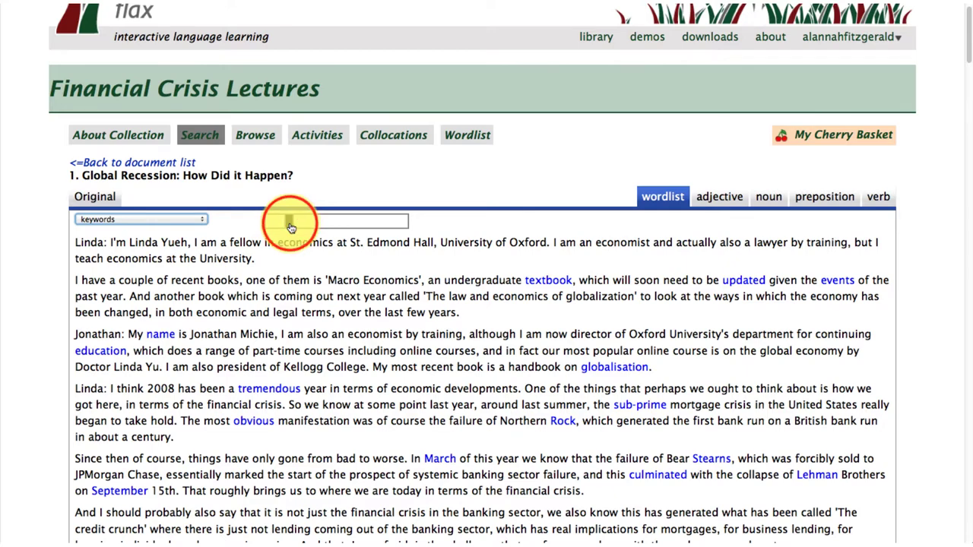
- Reduce highlighted keywords to the fewest and scroll through the transcript
scroll(323, 302, down, 5)
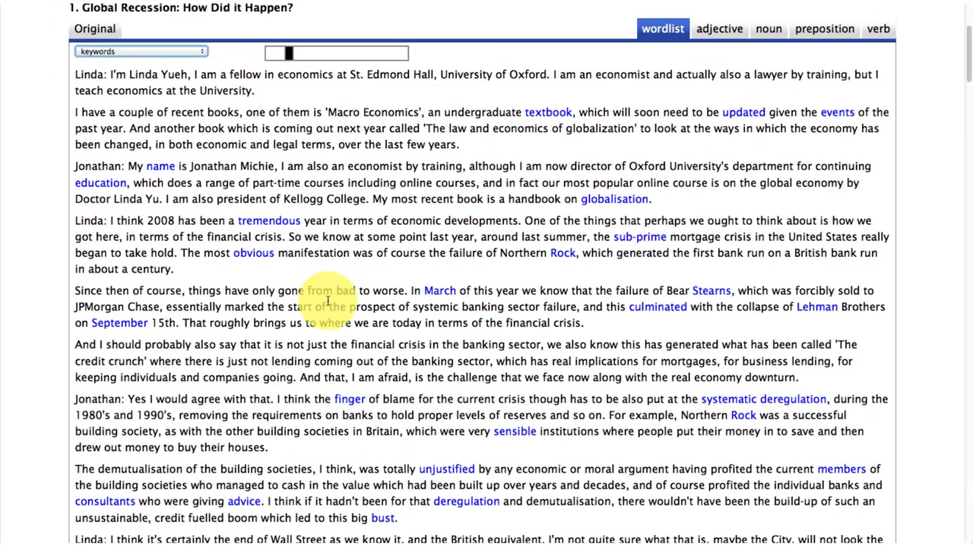
scroll(328, 300, down, 2)
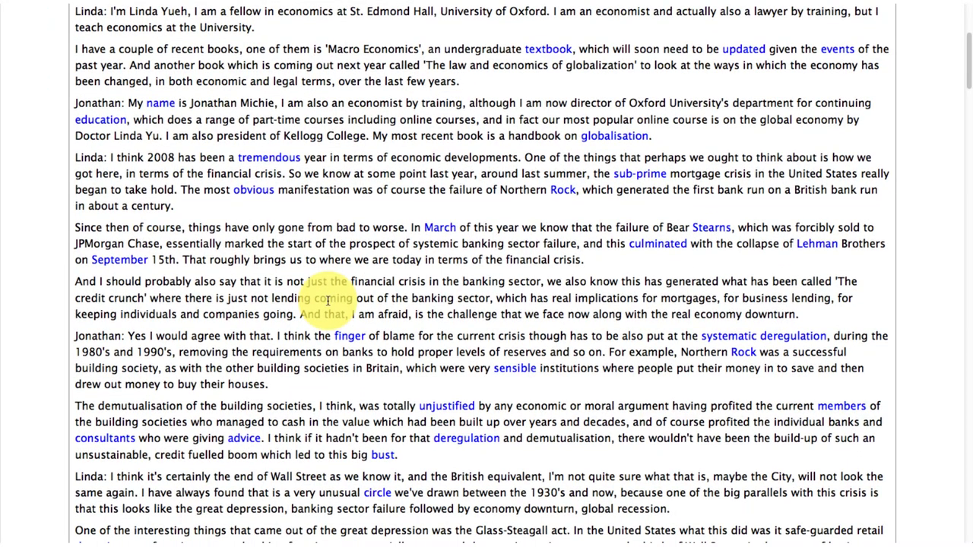
scroll(327, 299, up, 3)
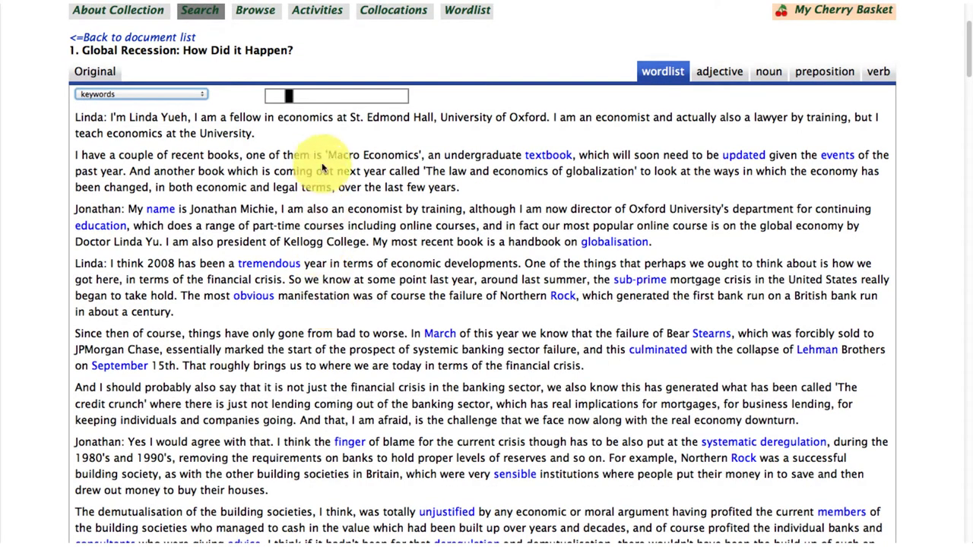
drag(291, 111, 272, 100)
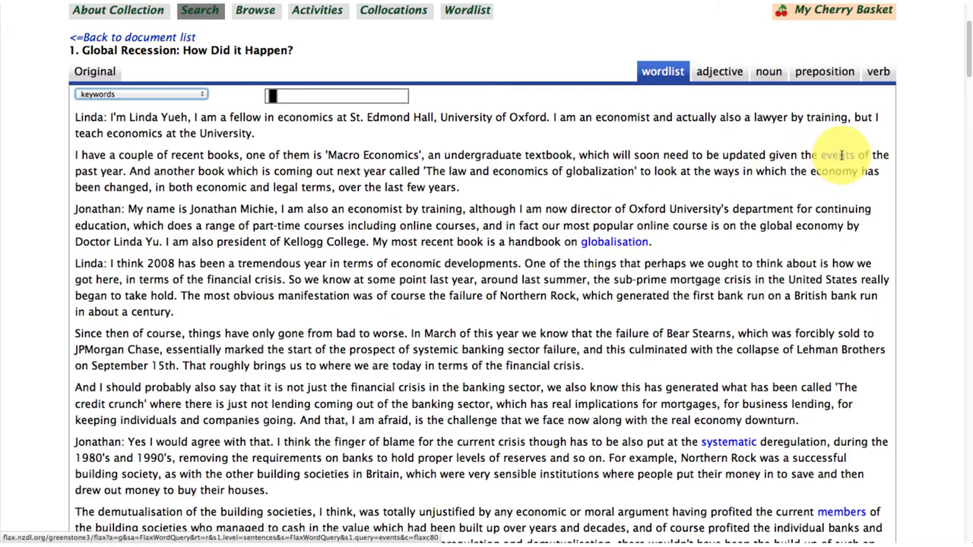
scroll(730, 316, down, 3)
scroll(747, 320, down, 4)
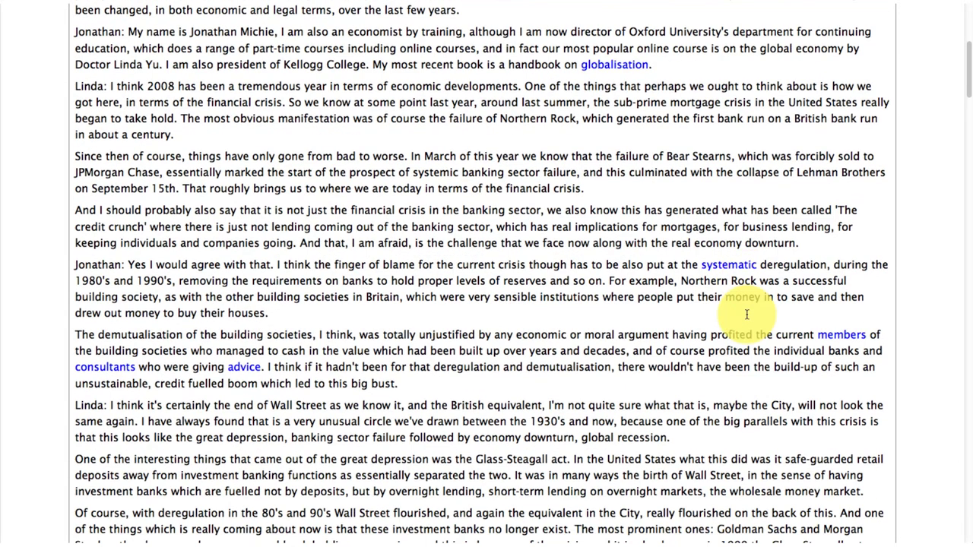
scroll(746, 328, down, 4)
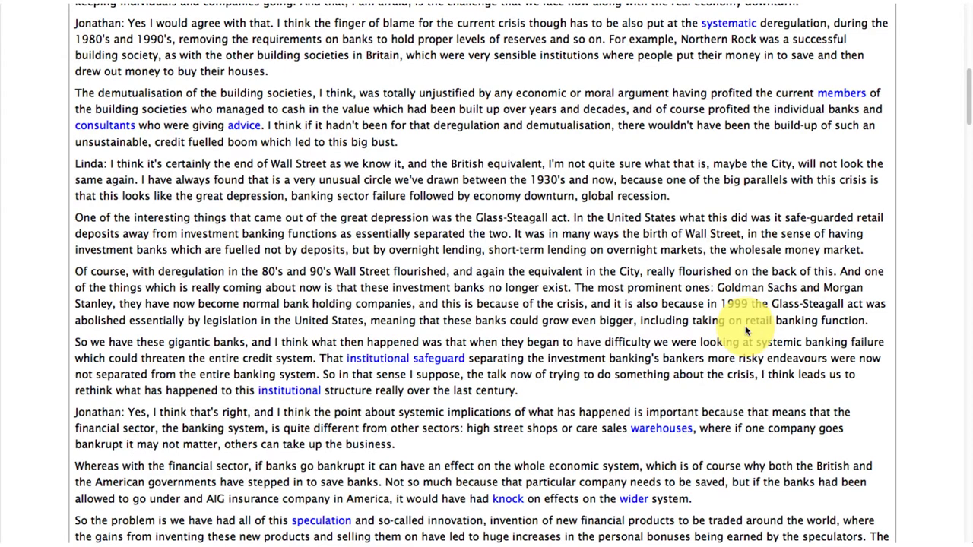
scroll(744, 350, down, 2)
scroll(743, 351, down, 4)
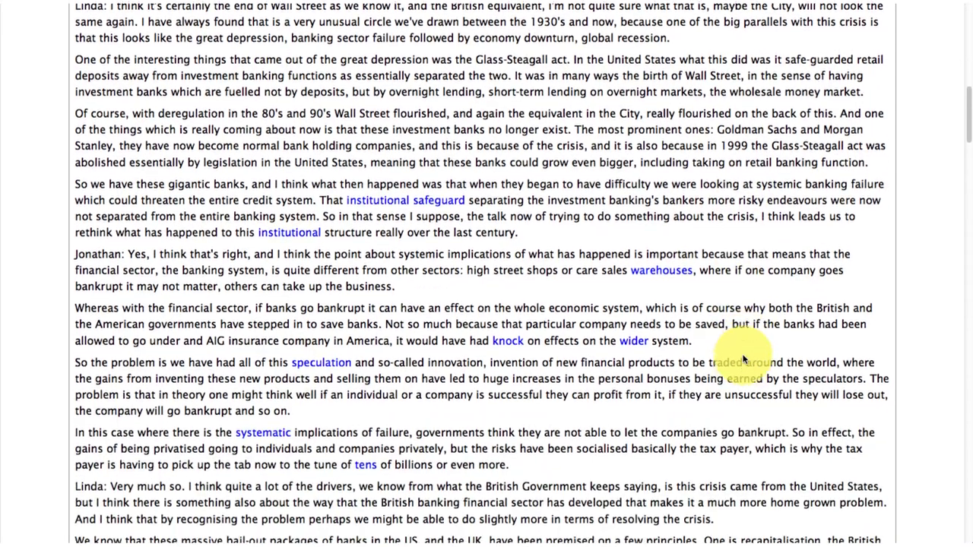
scroll(743, 357, down, 6)
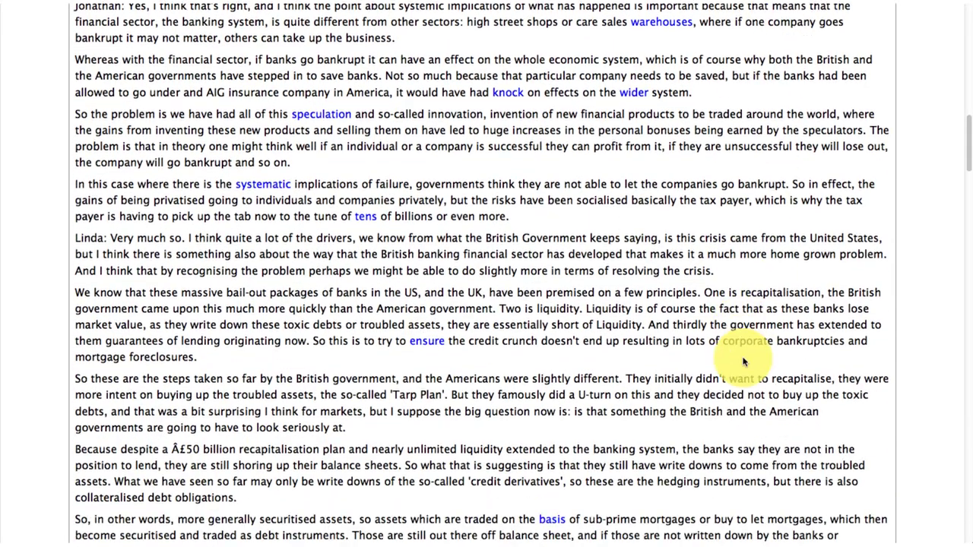
scroll(744, 361, down, 5)
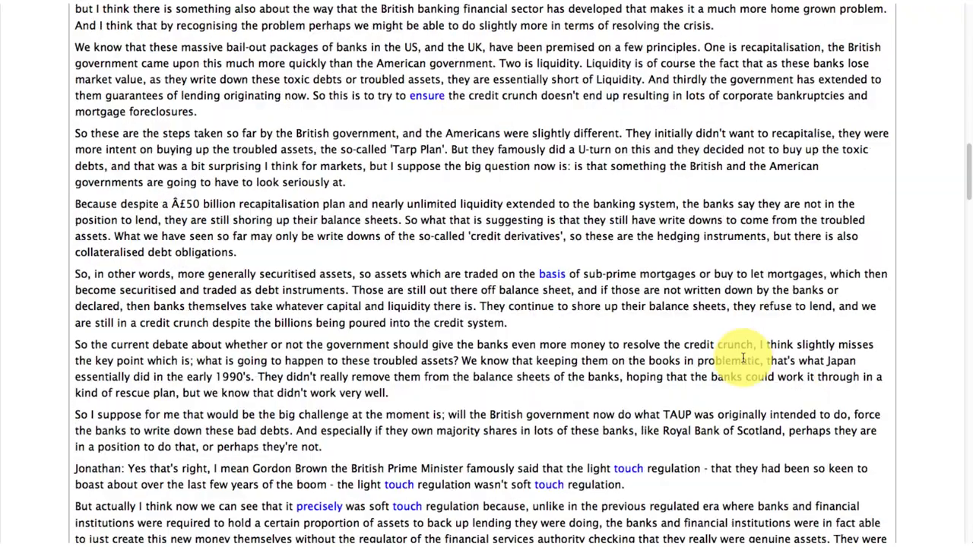
scroll(743, 358, down, 7)
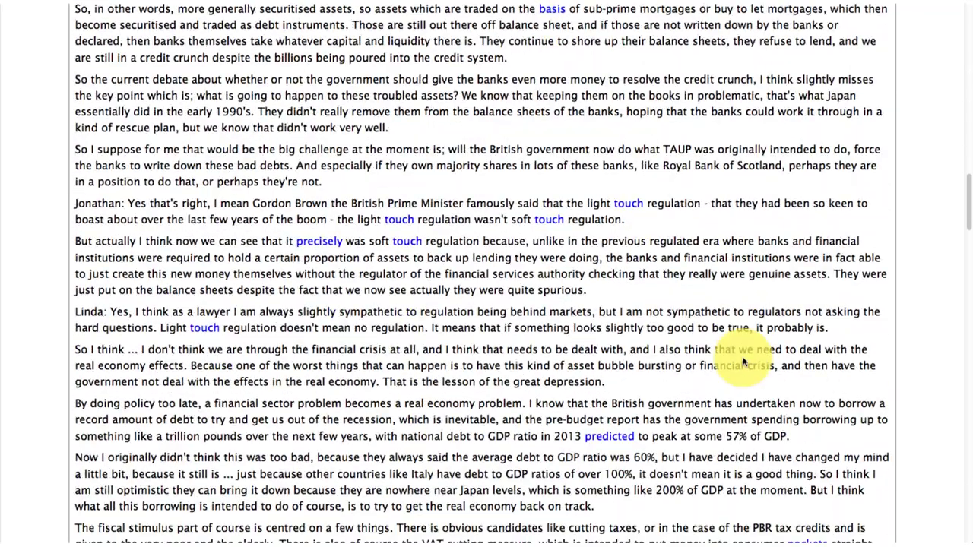
scroll(743, 361, up, 20)
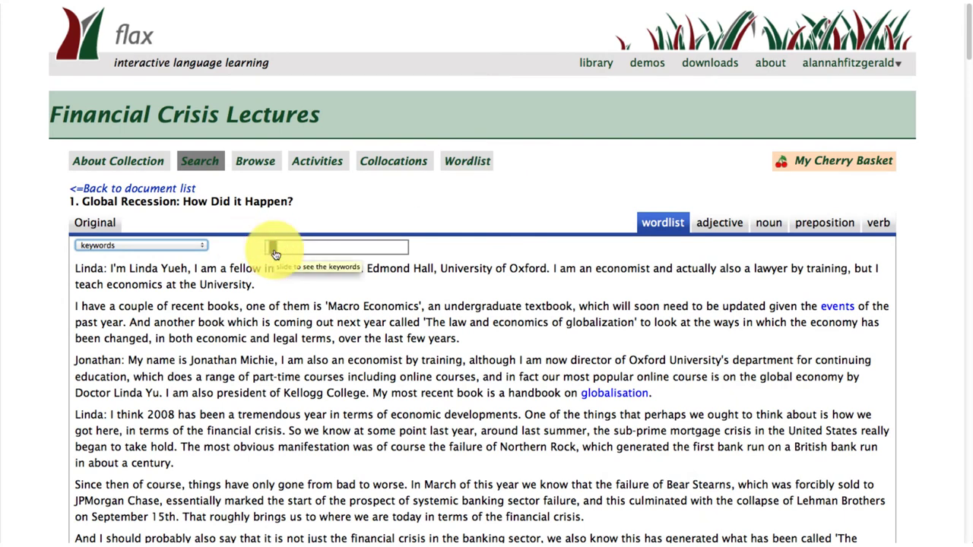
- Raise the keyword level further, then highlight the transcript's adjective phrases
drag(275, 255, 302, 257)
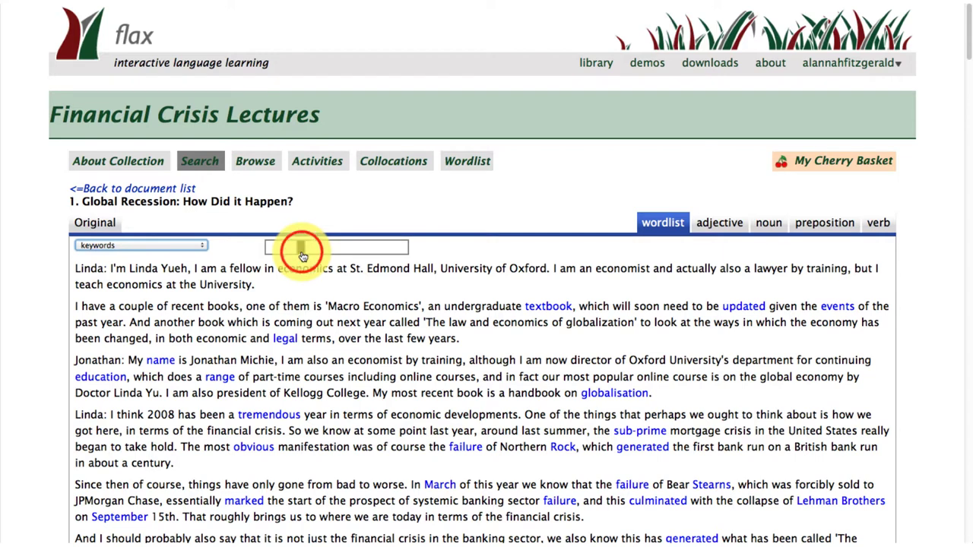
drag(303, 256, 322, 255)
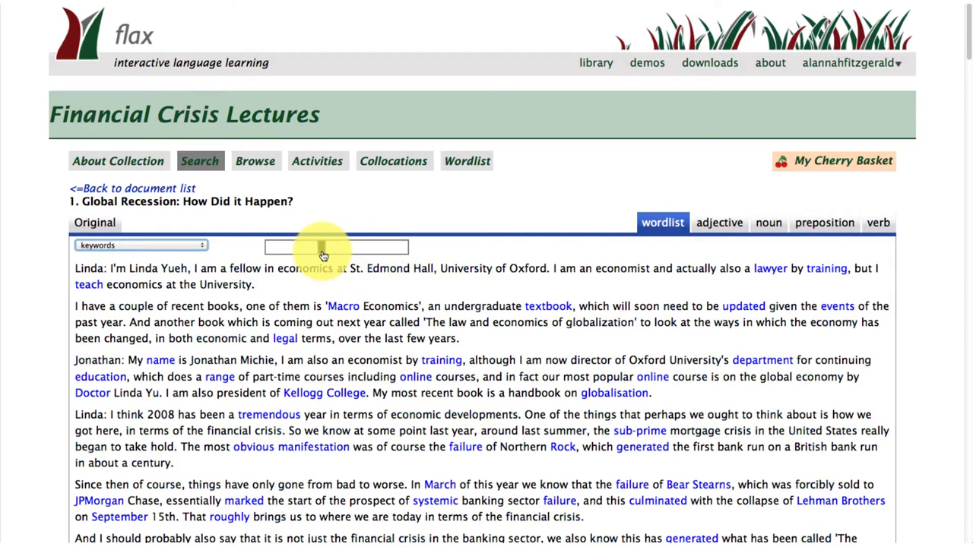
click(707, 222)
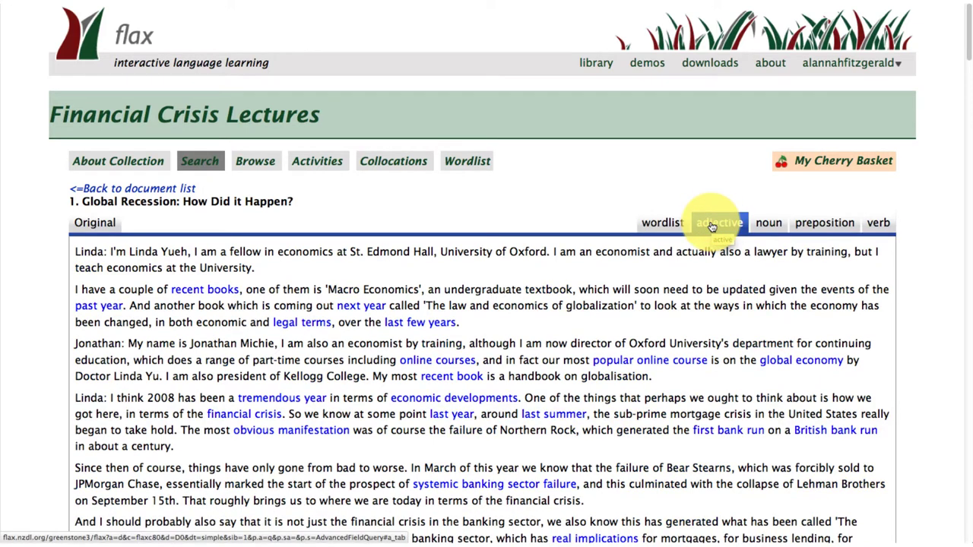
- Save 'recent books' to My Cherry Basket under a new 'Oxford - credit crunch lectures' category
click(192, 289)
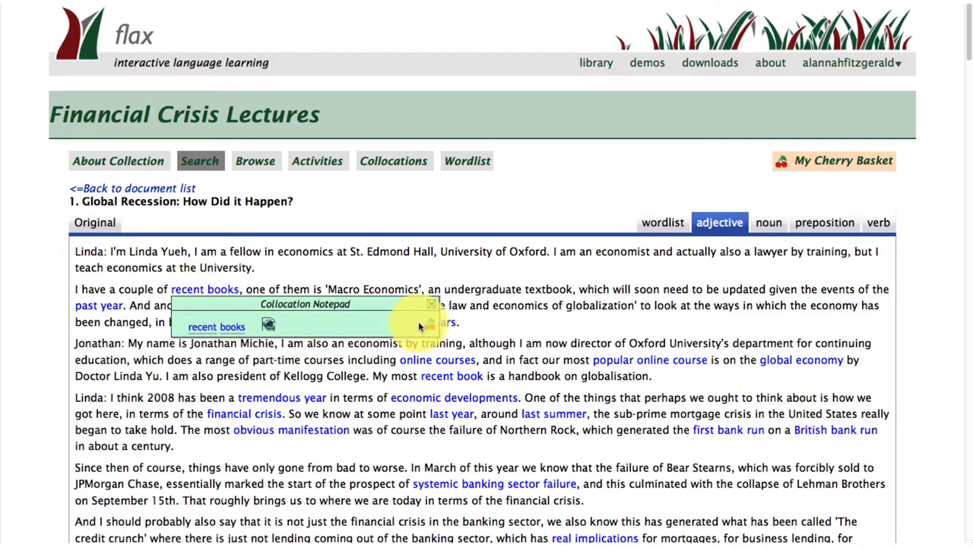
click(427, 325)
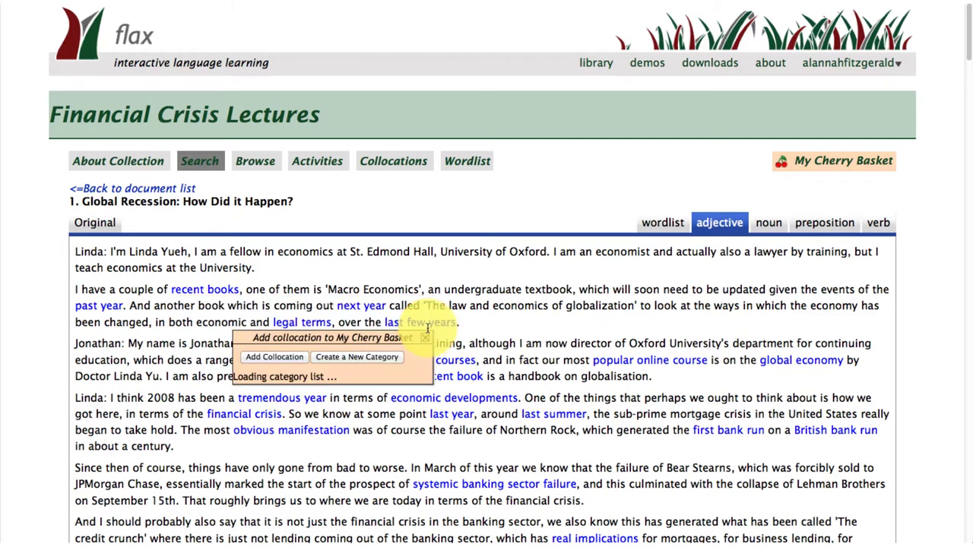
click(292, 357)
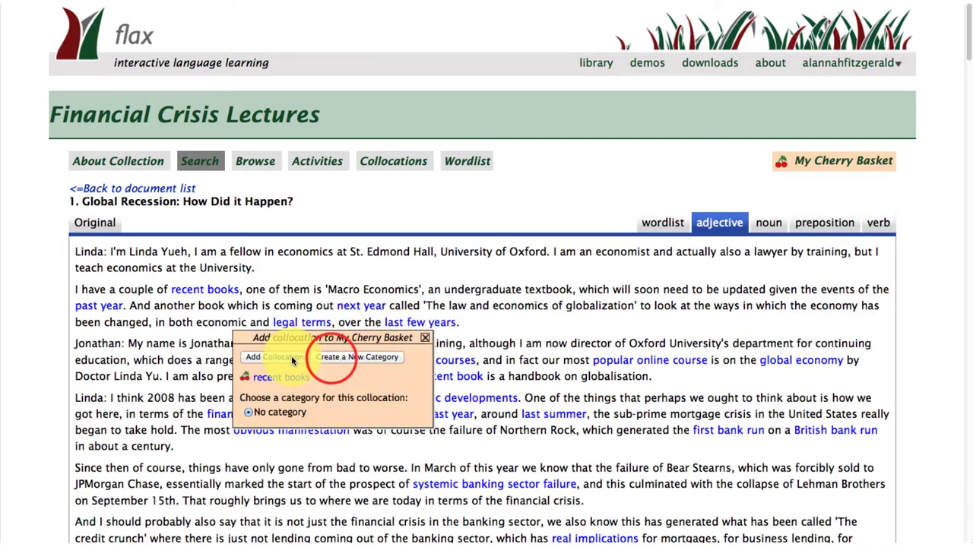
click(332, 357)
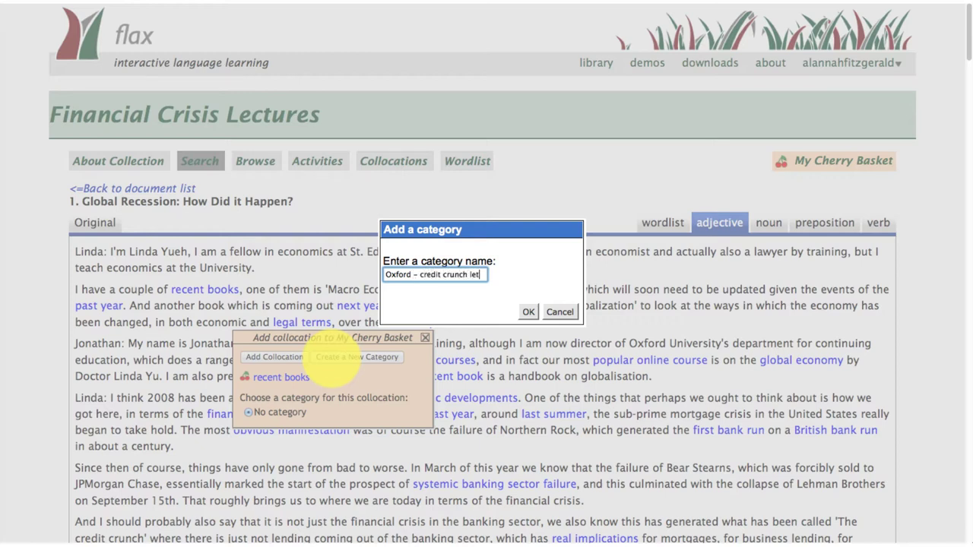
text(tures)
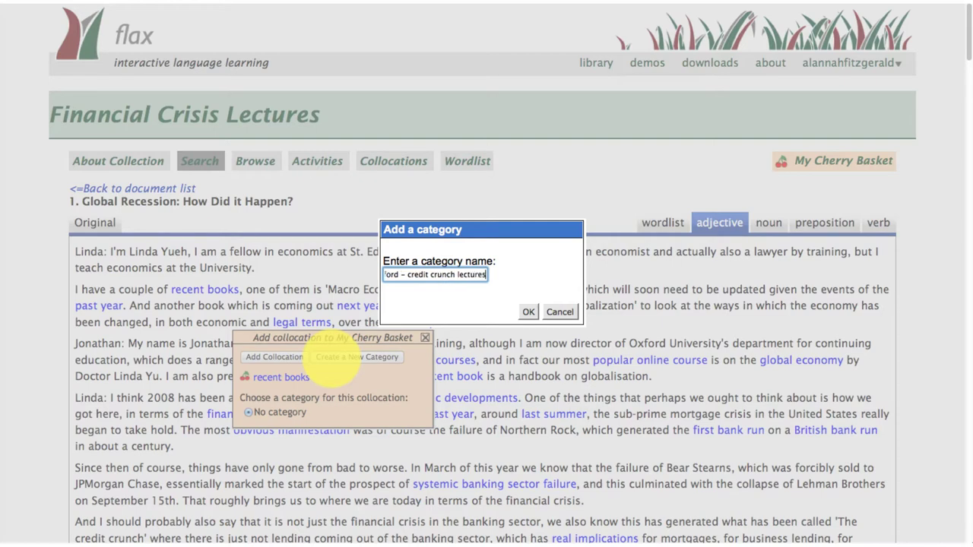
click(530, 310)
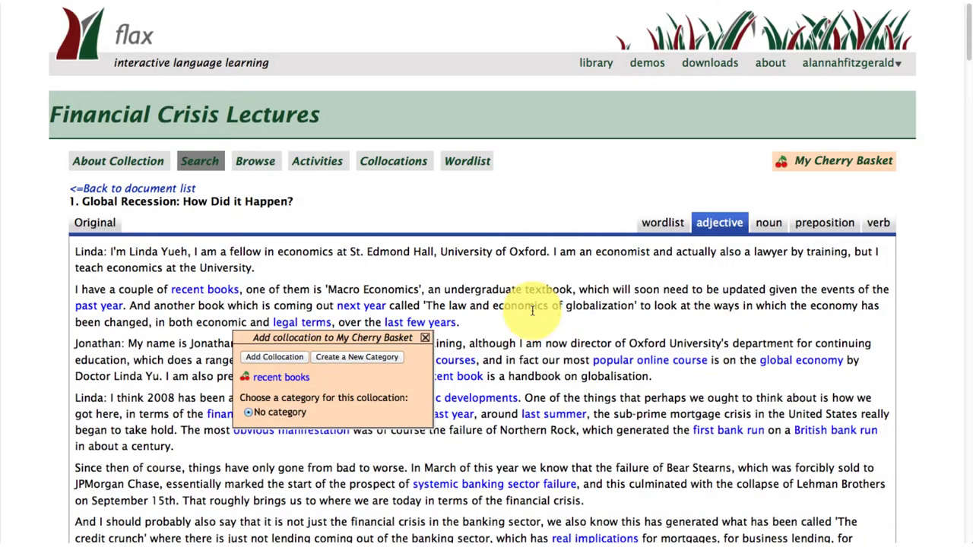
click(289, 357)
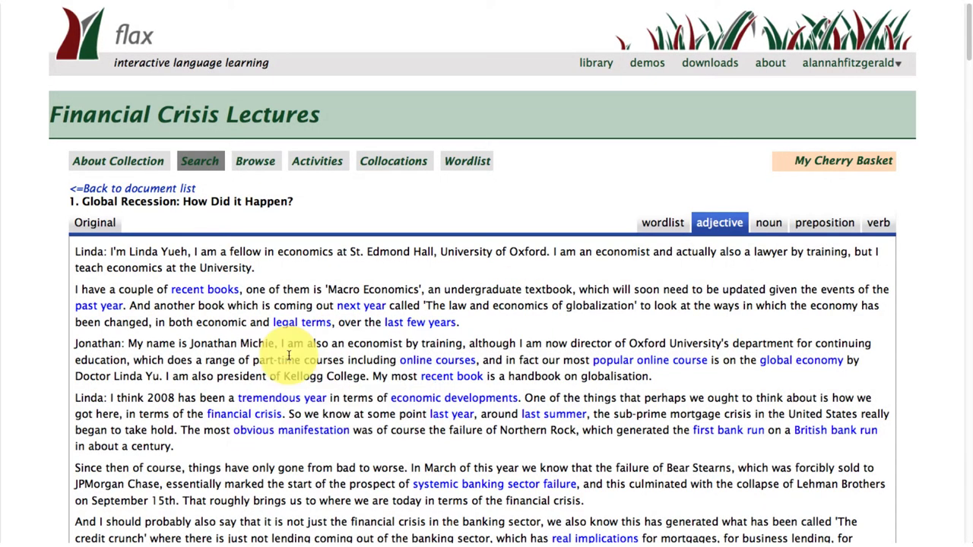
- Add 'global economy' and 'systemic banking sector failure' to the basket, then show noun phrases
click(787, 361)
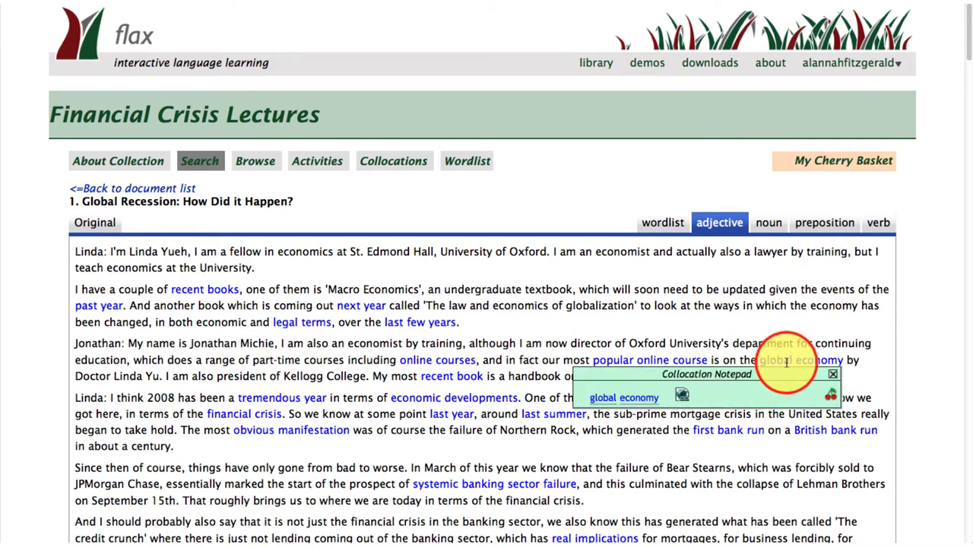
click(830, 396)
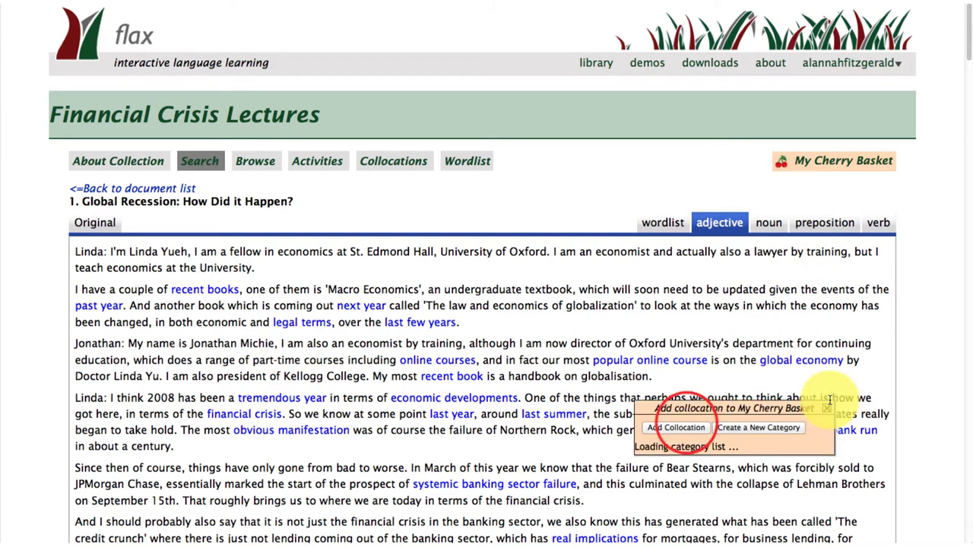
click(689, 432)
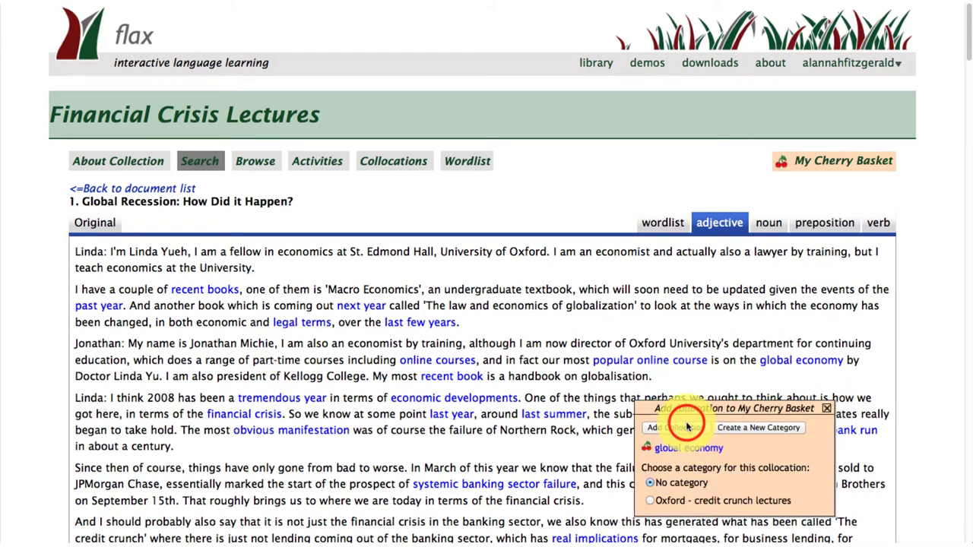
click(486, 484)
click(566, 519)
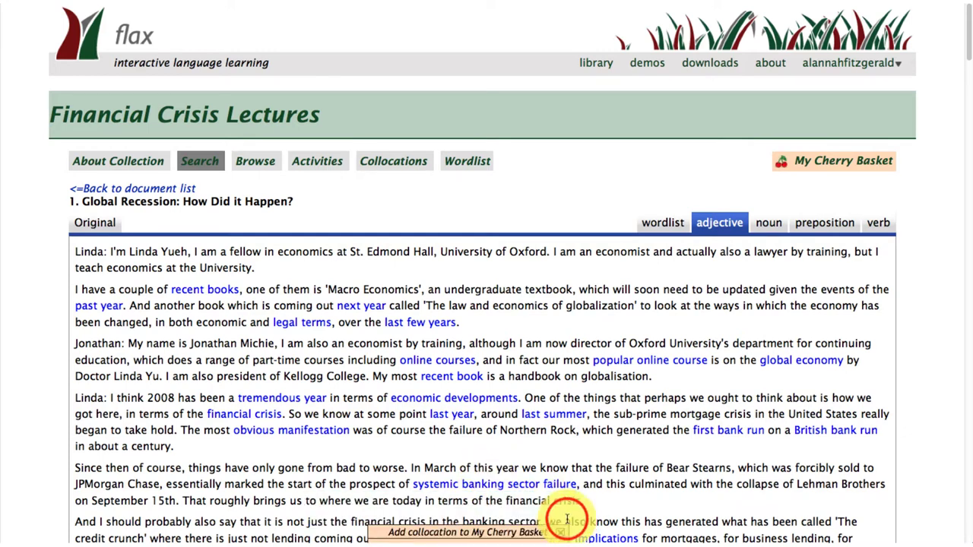
scroll(637, 456, down, 2)
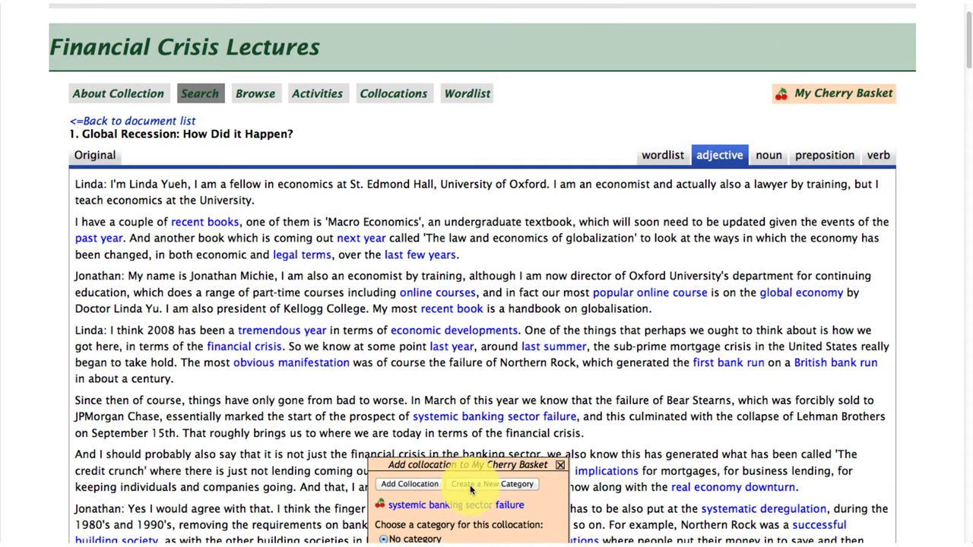
scroll(471, 490, down, 1)
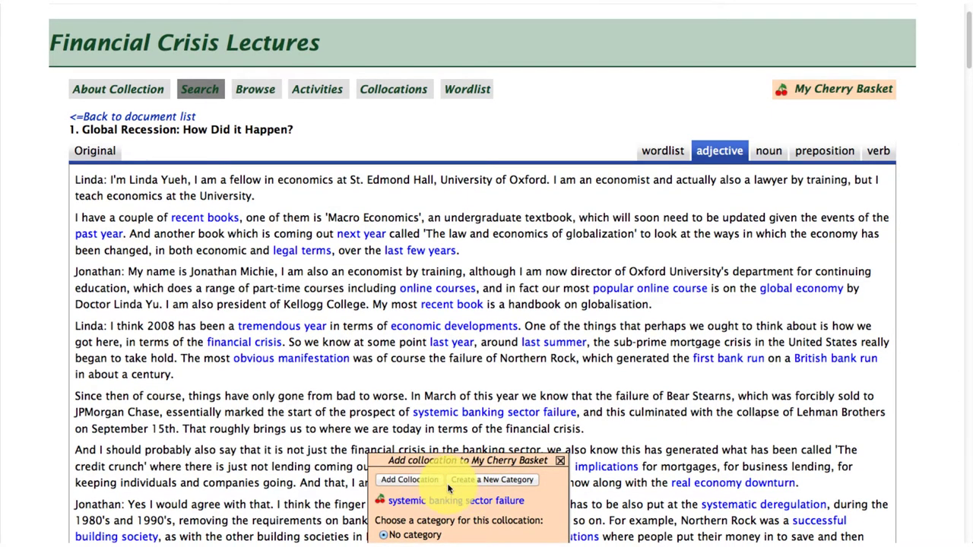
scroll(448, 489, down, 2)
click(383, 503)
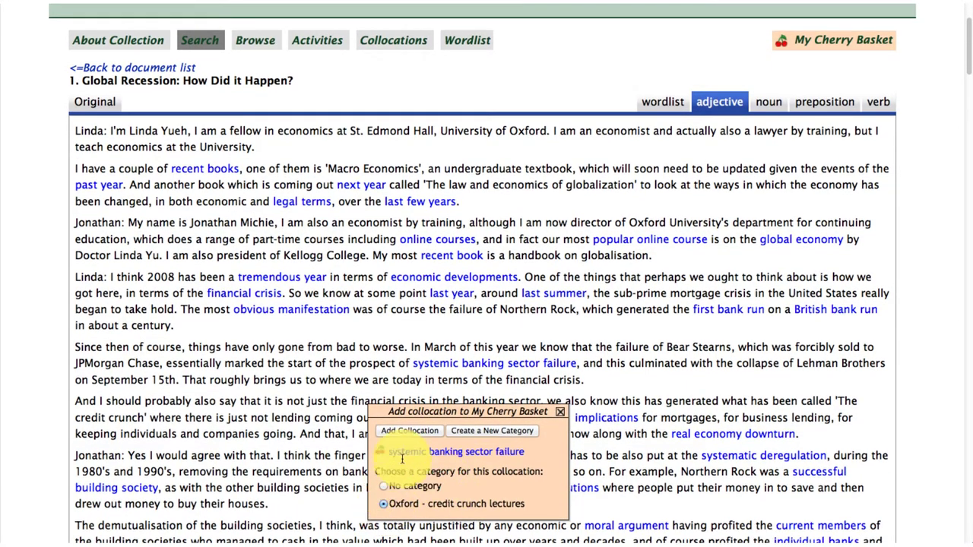
click(416, 431)
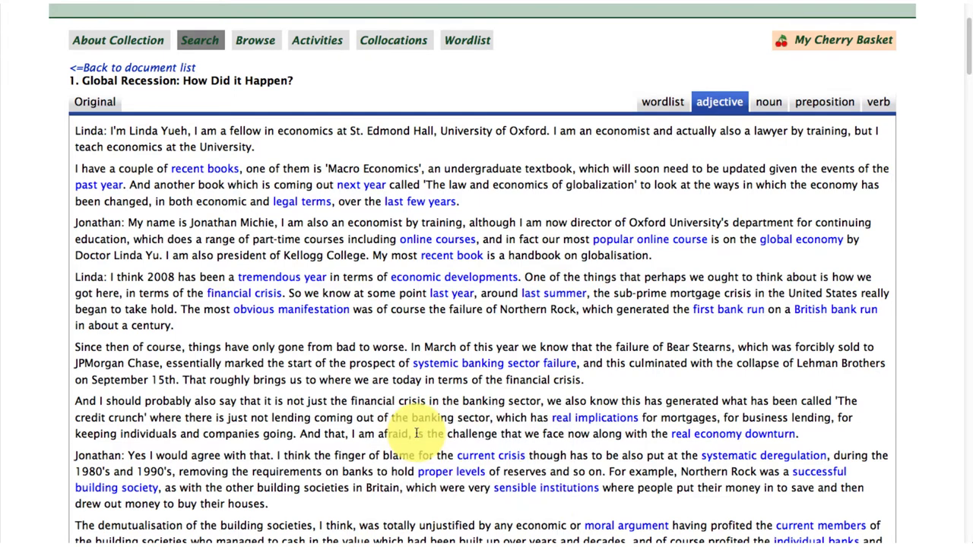
click(770, 109)
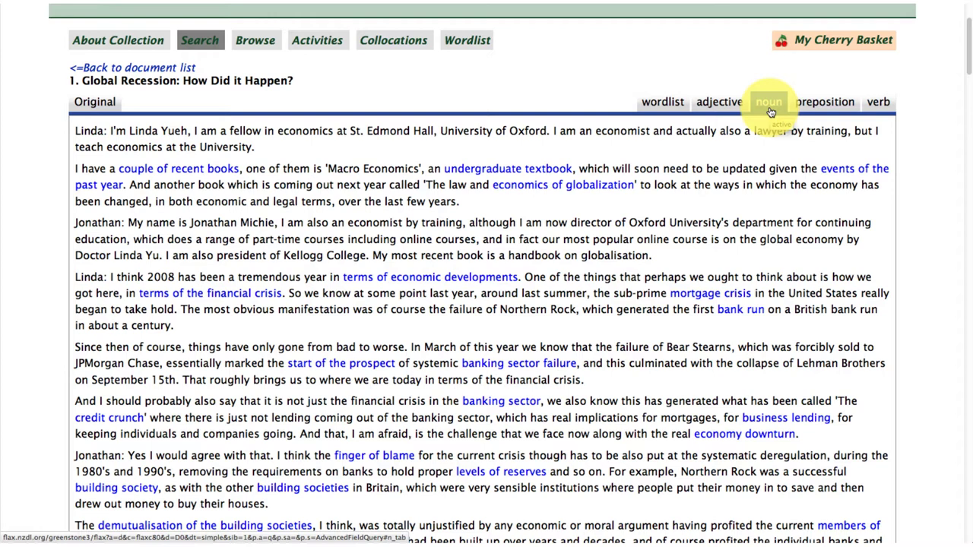
- Save 'bank run' to the basket under Oxford - credit crunch lectures
click(738, 311)
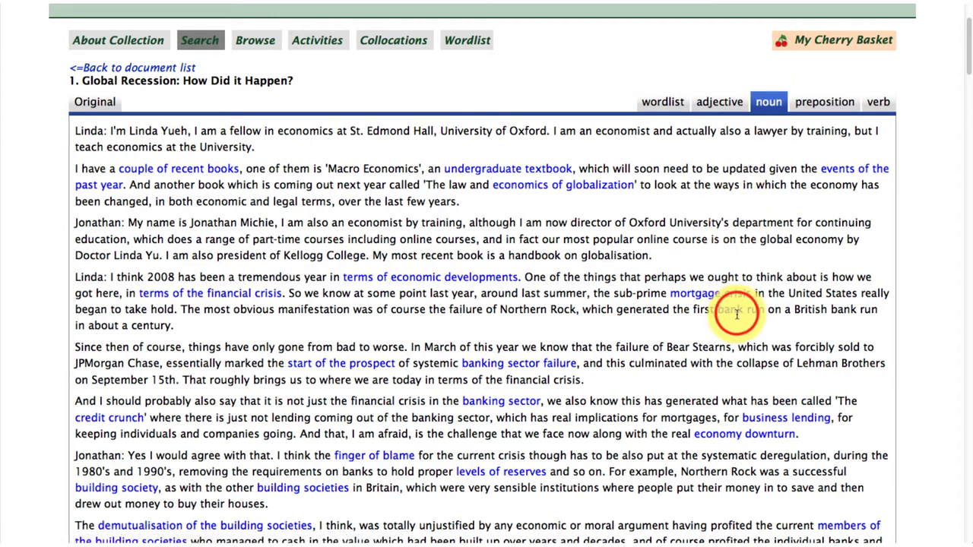
click(753, 344)
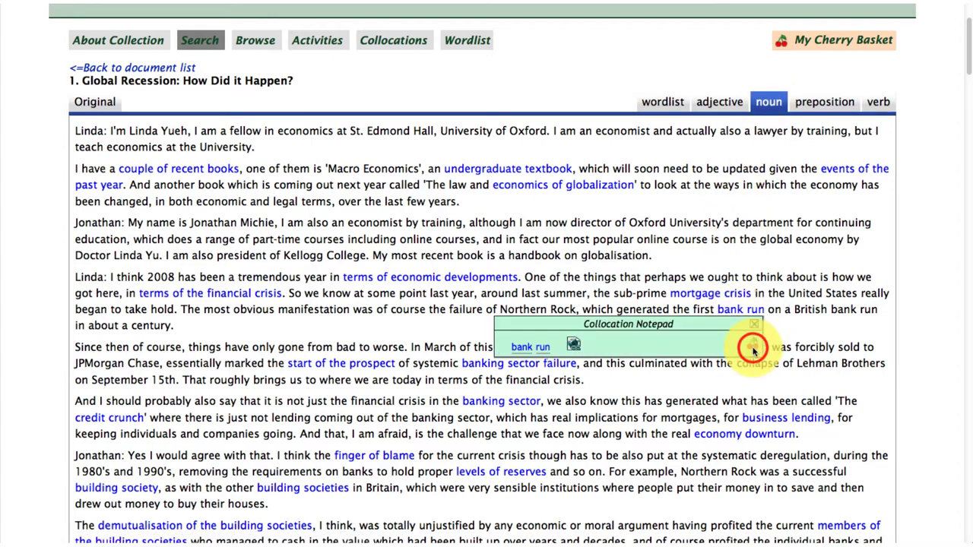
click(571, 450)
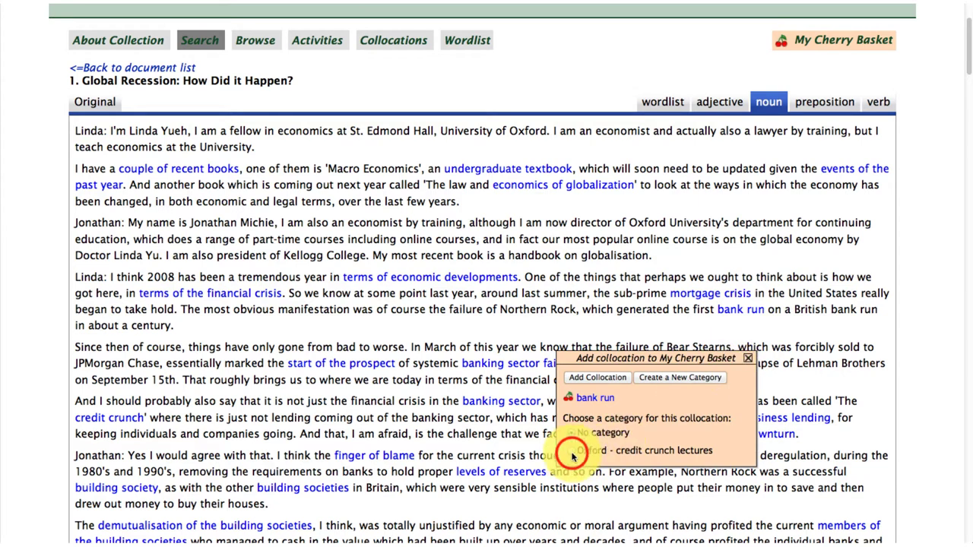
click(604, 376)
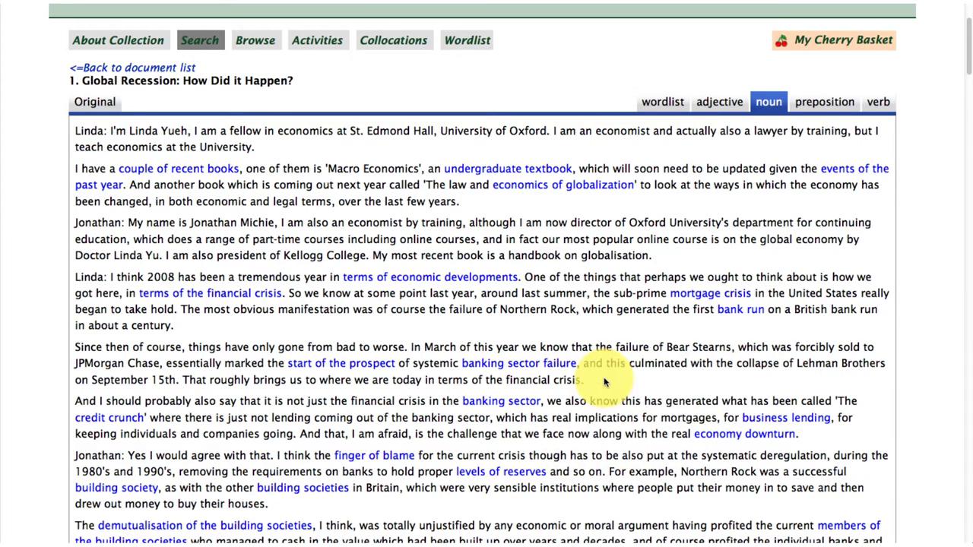
- Show prepositional phrases and add 'on globalisation' to the cherry basket
click(825, 102)
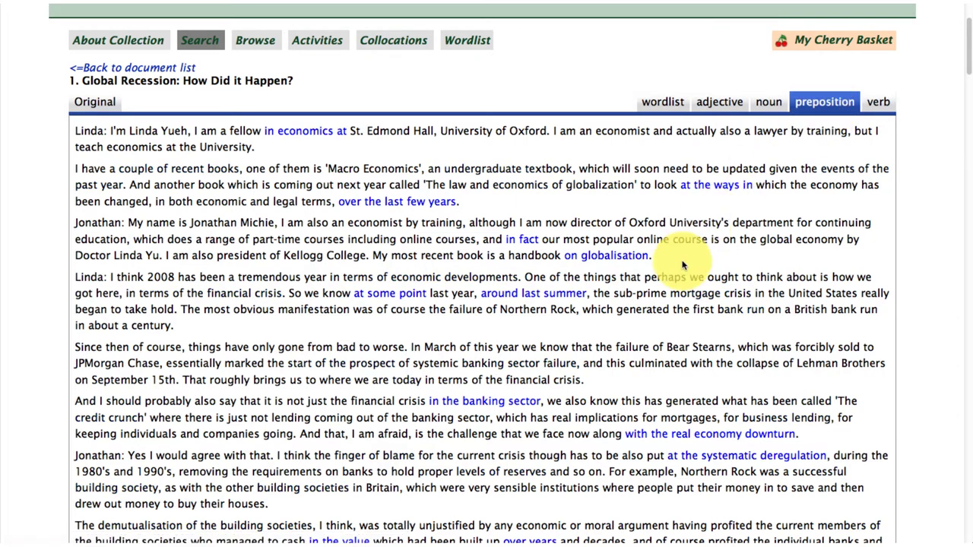
click(597, 257)
click(634, 289)
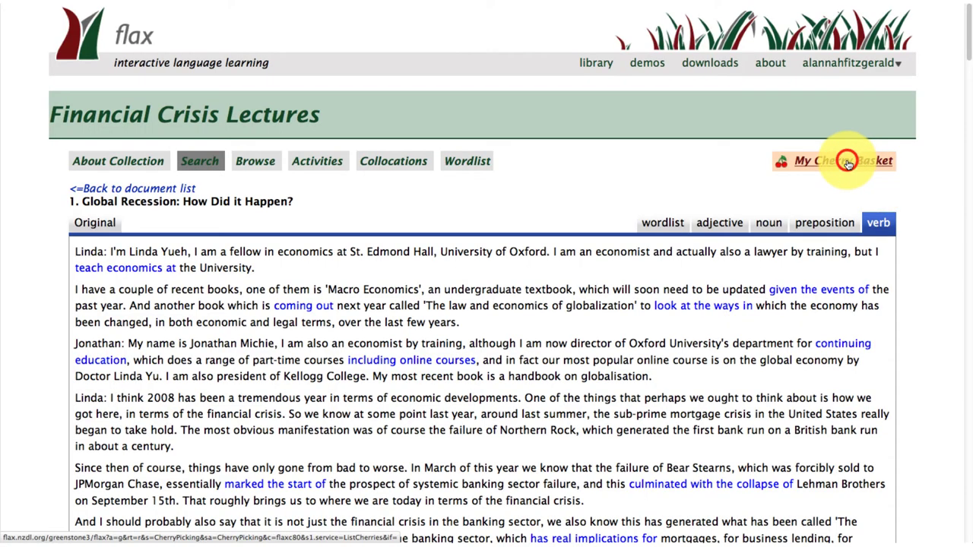
- Open My Cherry Basket and scroll through the saved collocations and their example sentences
click(849, 162)
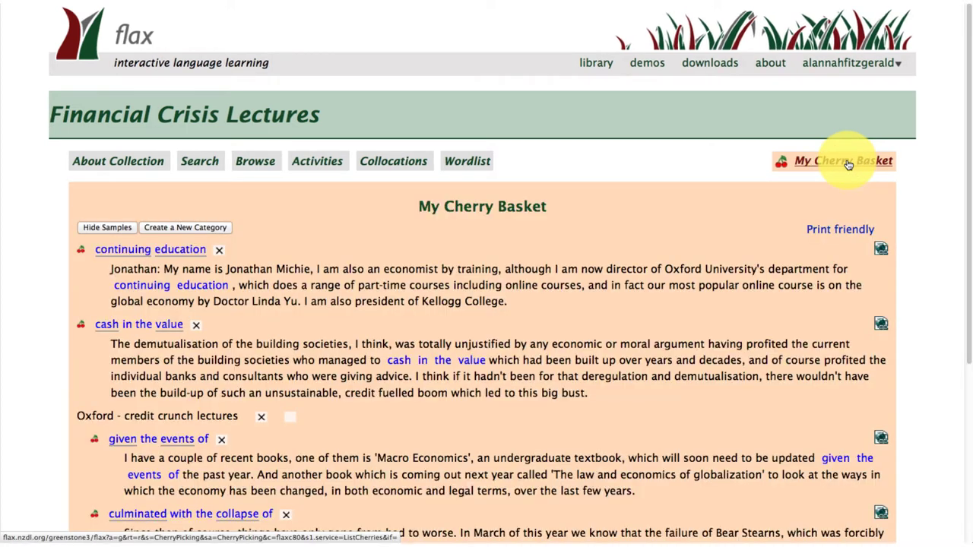
scroll(922, 243, down, 4)
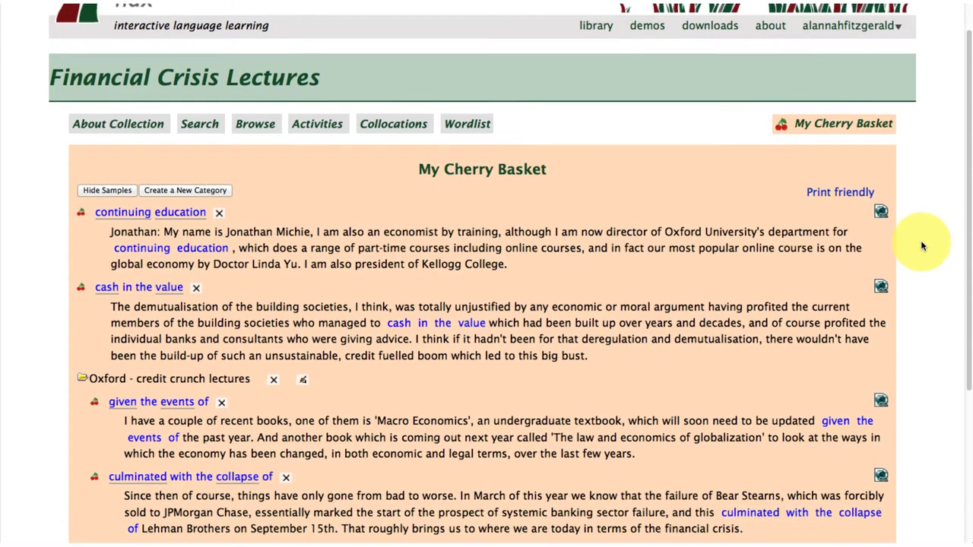
scroll(922, 244, up, 4)
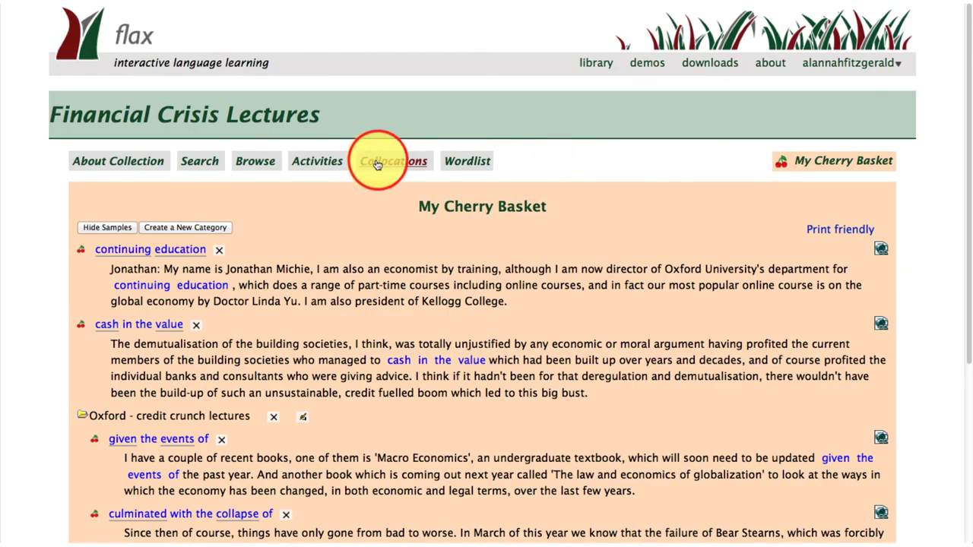
- List collocation headwords starting with 'c', such as capital, cash and collapse
click(380, 164)
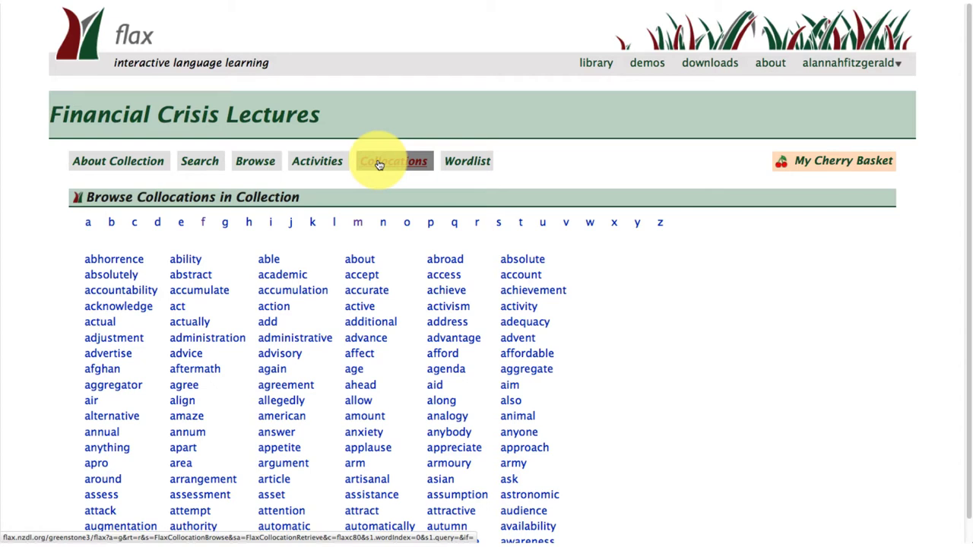
click(385, 223)
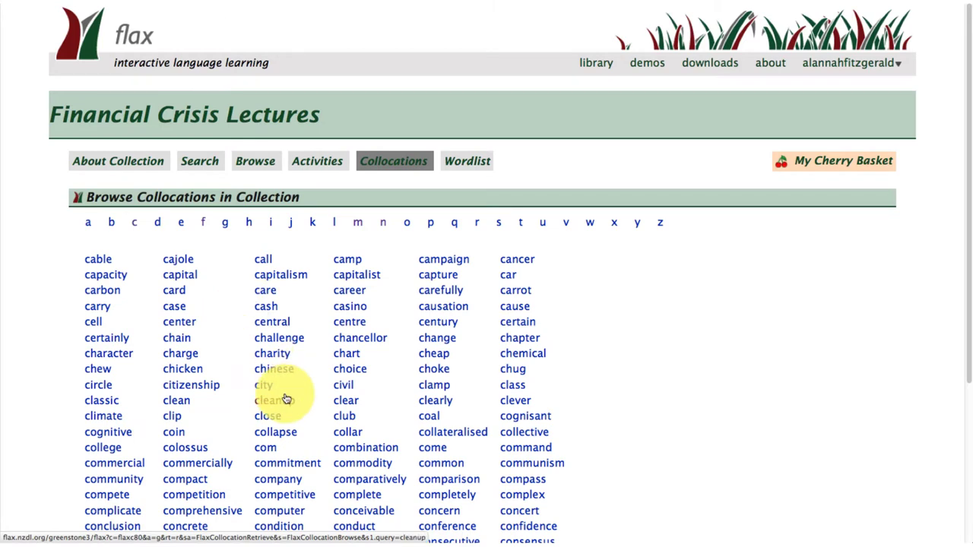
scroll(285, 399, down, 1)
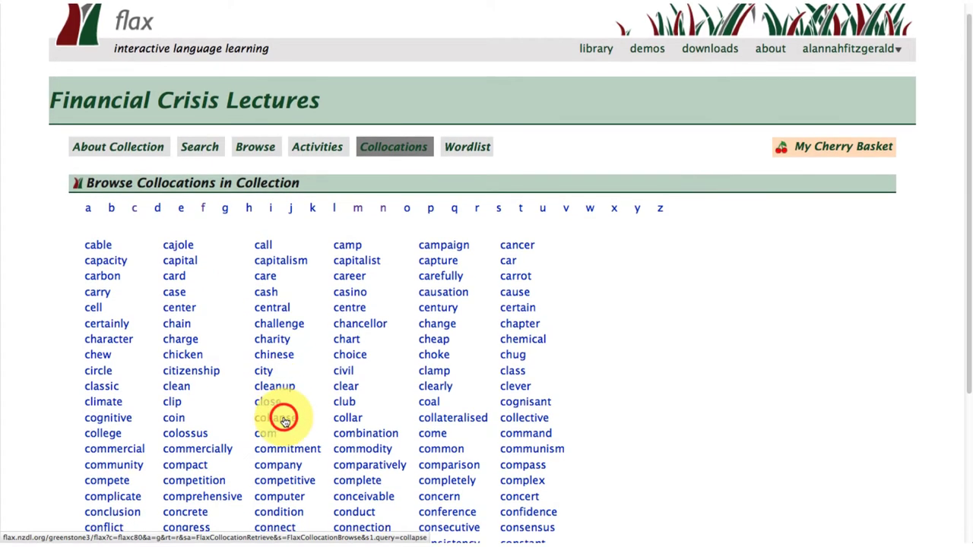
- Show and scroll through the collocations of the word 'collapse'
click(284, 420)
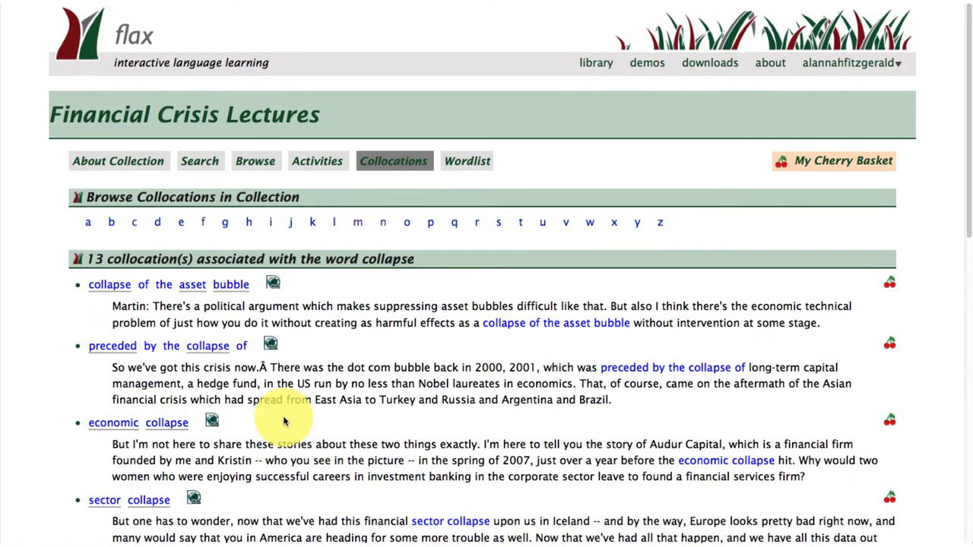
scroll(358, 376, down, 1)
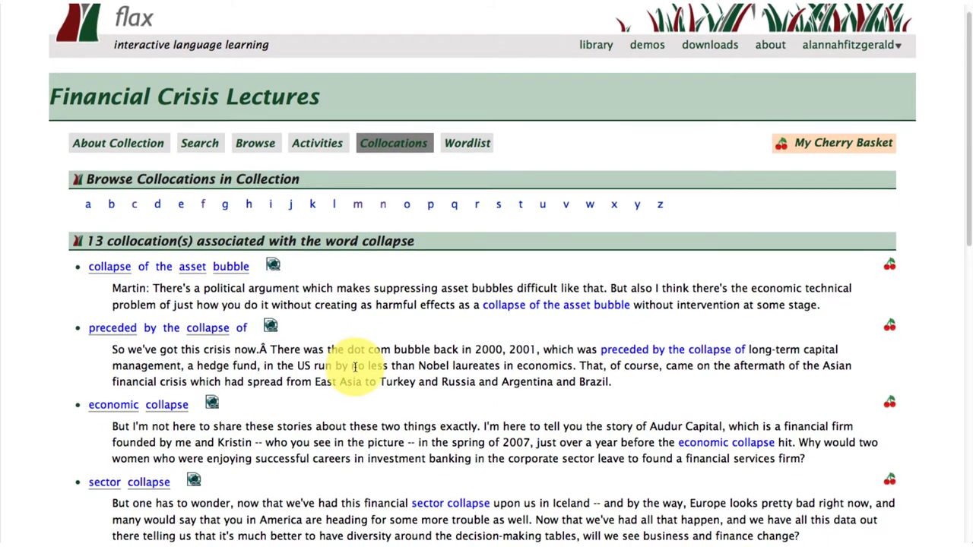
scroll(355, 373, down, 2)
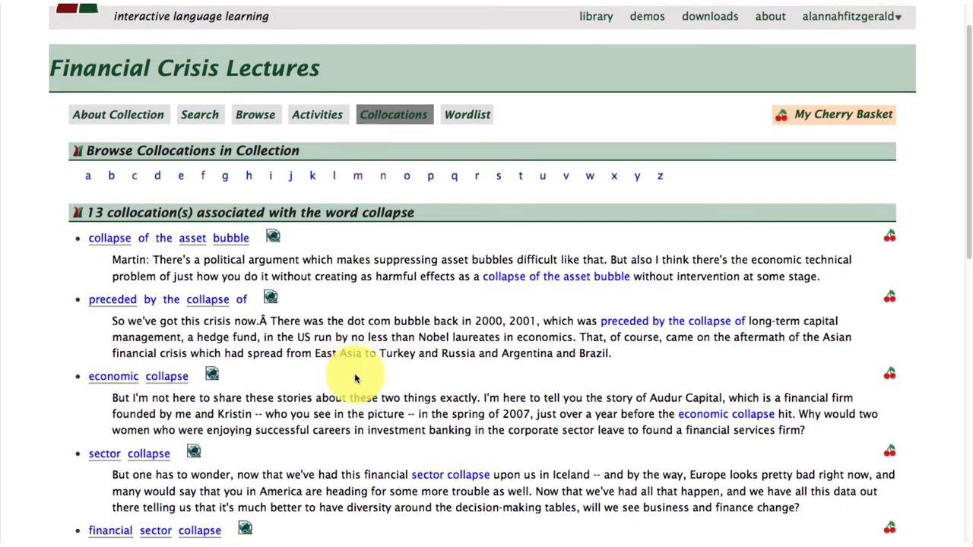
scroll(355, 378, down, 3)
- Save 'collapse of the asset bubble' with No category, then view web samples of 'economic collapse'
click(889, 189)
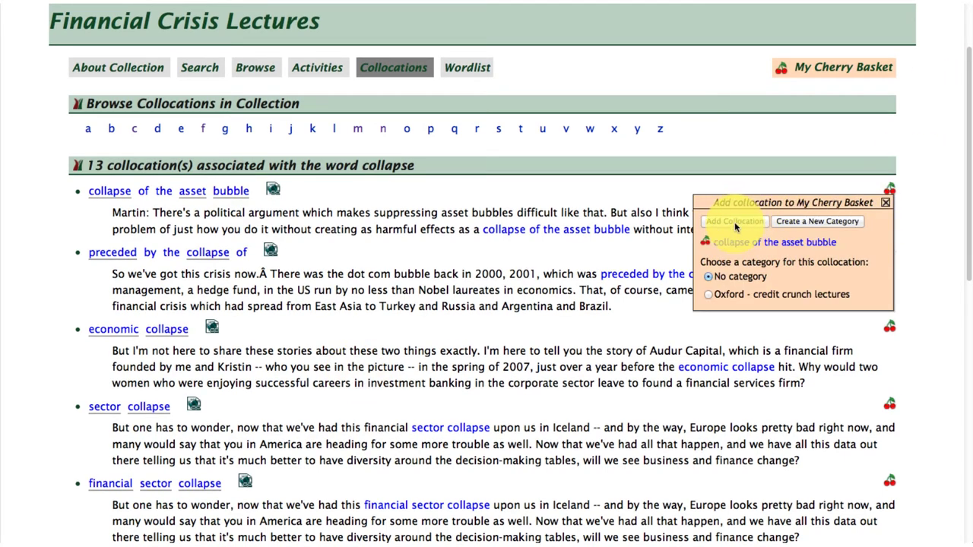
click(708, 295)
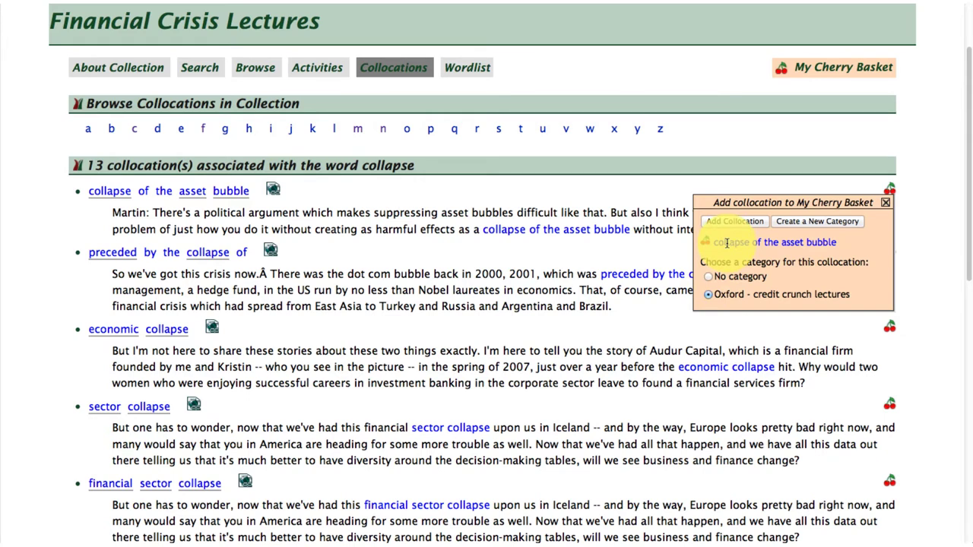
click(708, 277)
click(735, 221)
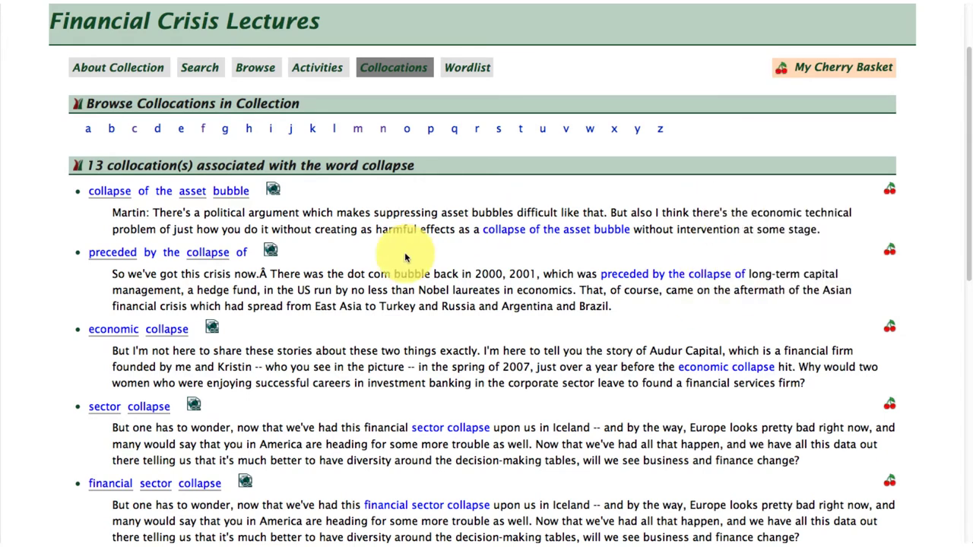
click(212, 331)
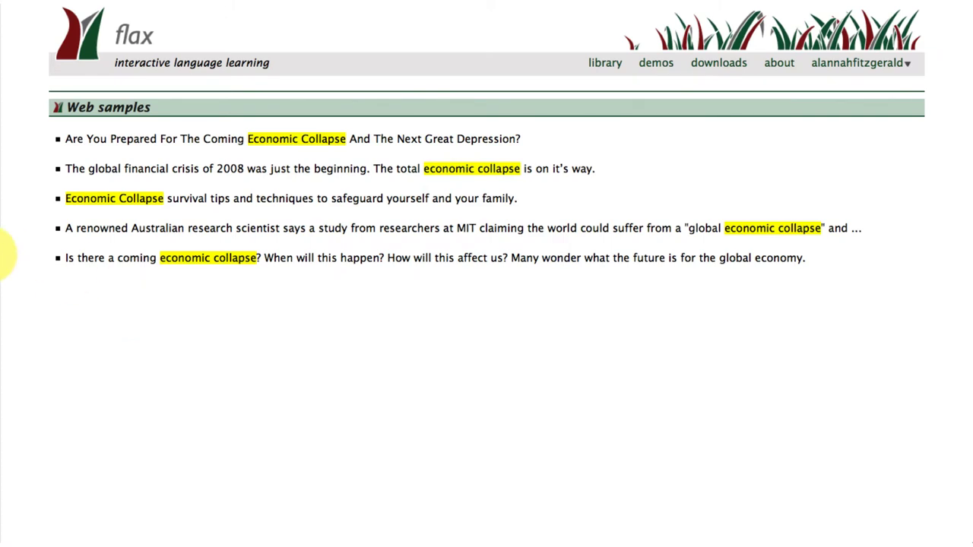
- View web samples of the collocation 'sector collapse'
key(alt+Left)
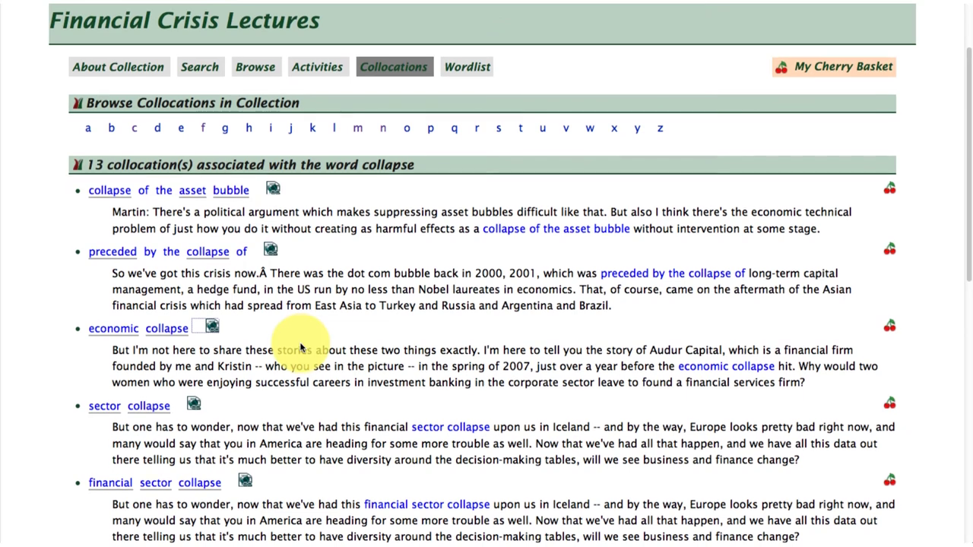
scroll(302, 342, down, 2)
click(193, 323)
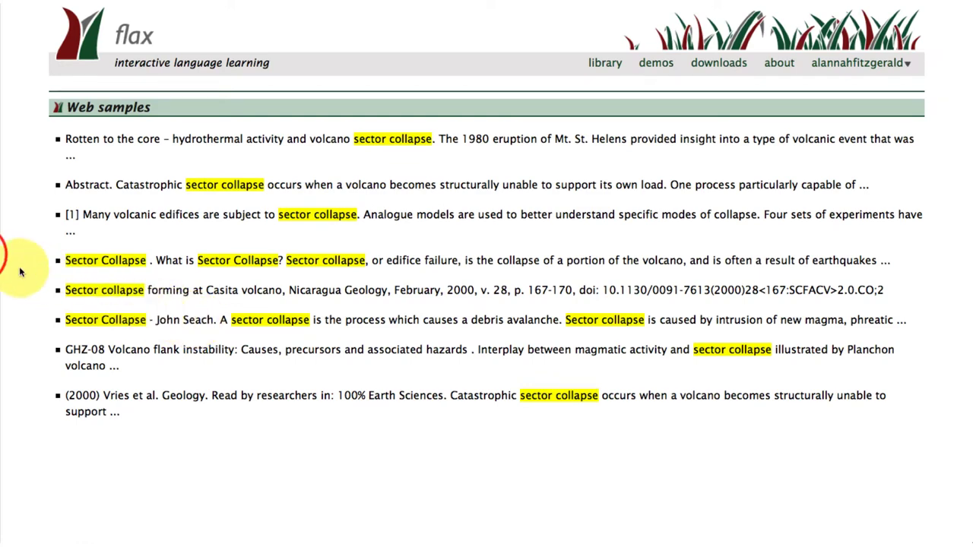
- Add 'sector collapse' to the cherry basket without a category
key(alt+Left)
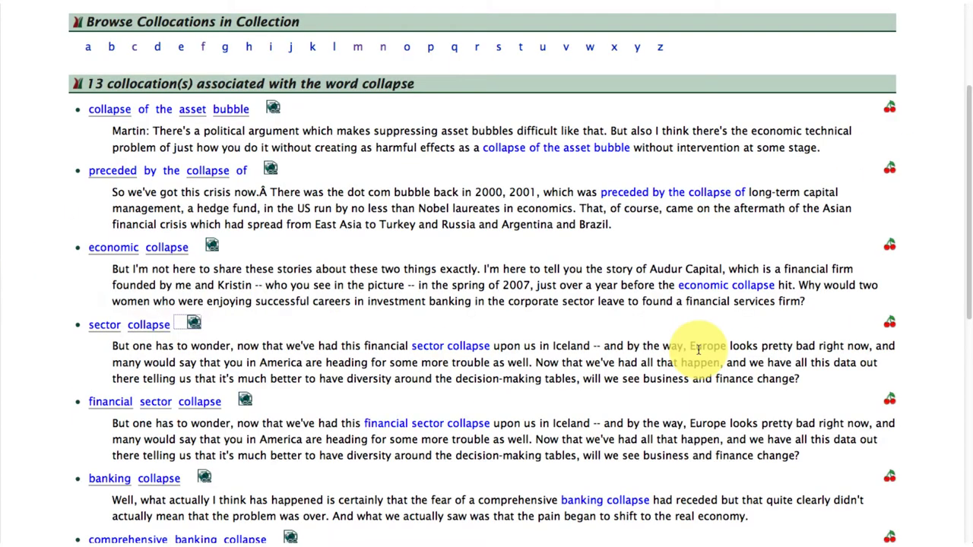
click(888, 322)
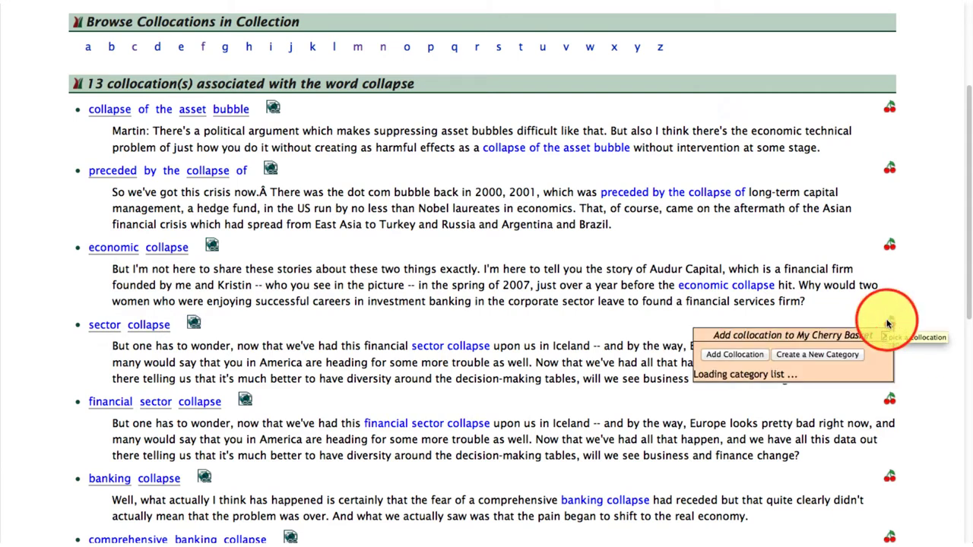
click(734, 355)
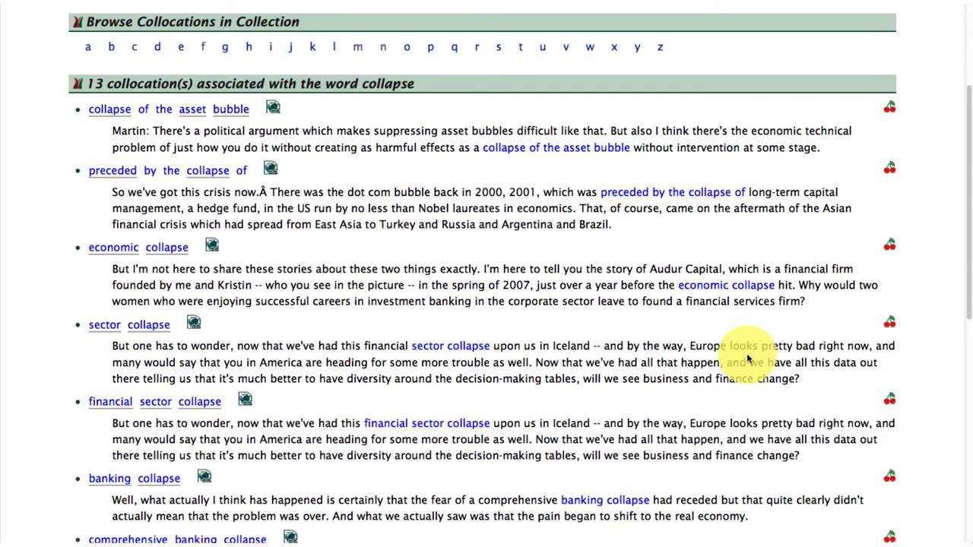
scroll(747, 357, up, 3)
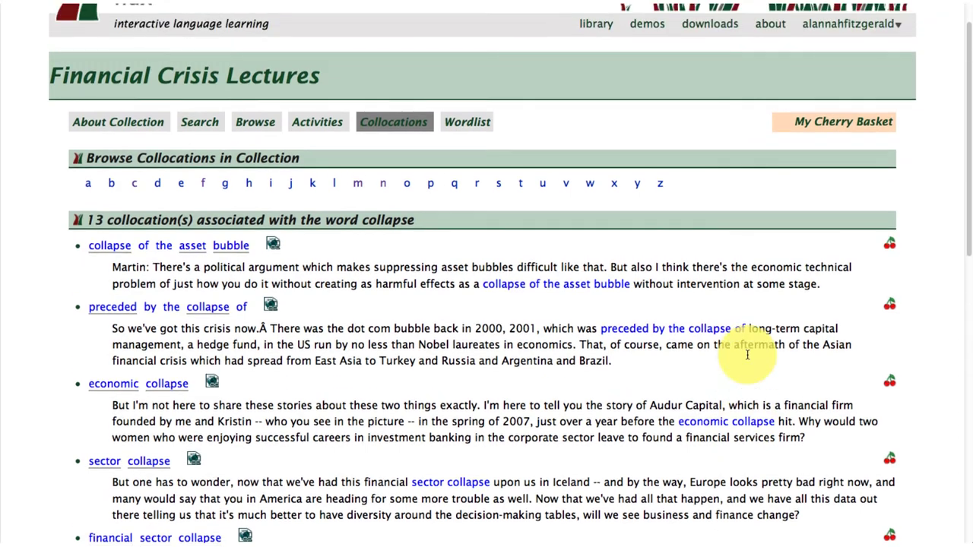
scroll(747, 355, up, 1)
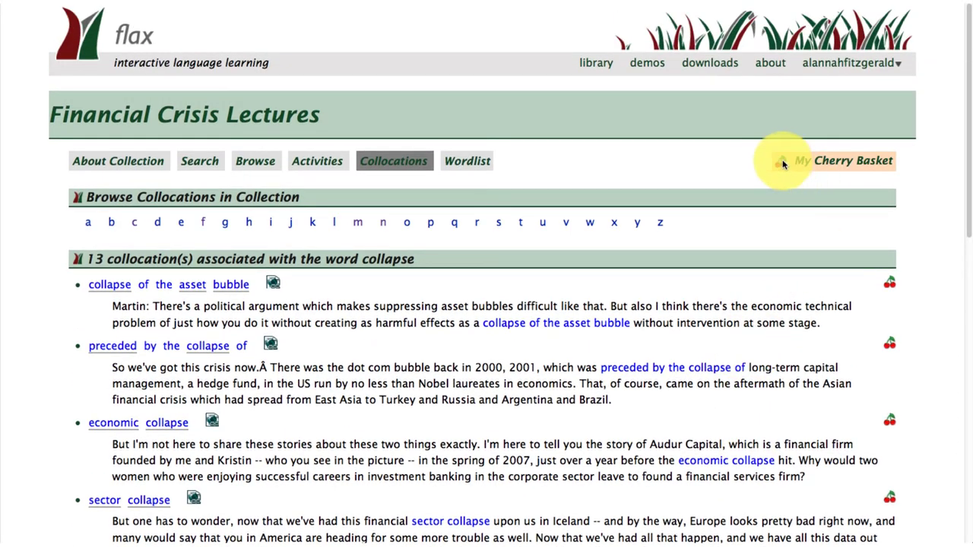
- Browse the word frequency list, viewing sentences with 'policy' and a word's dictionary entry
click(478, 161)
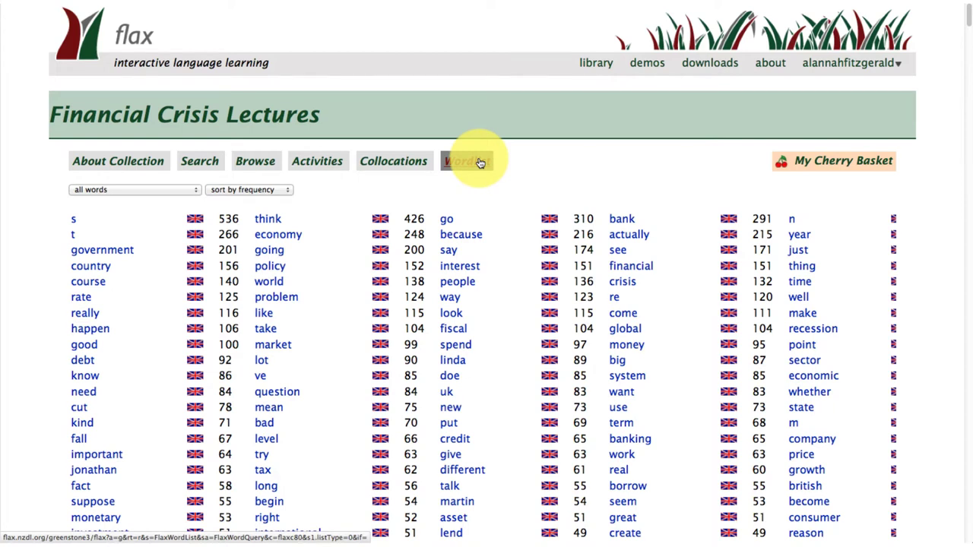
click(278, 266)
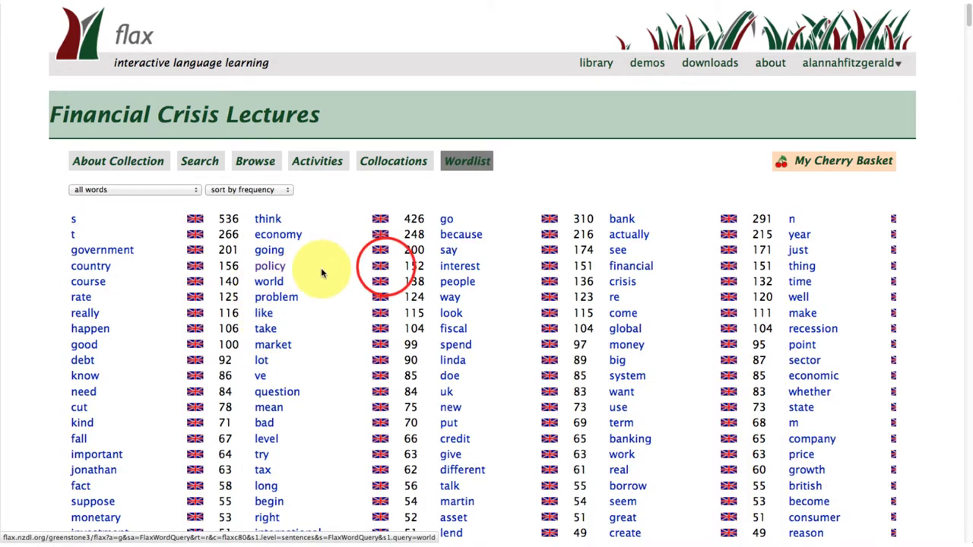
click(385, 265)
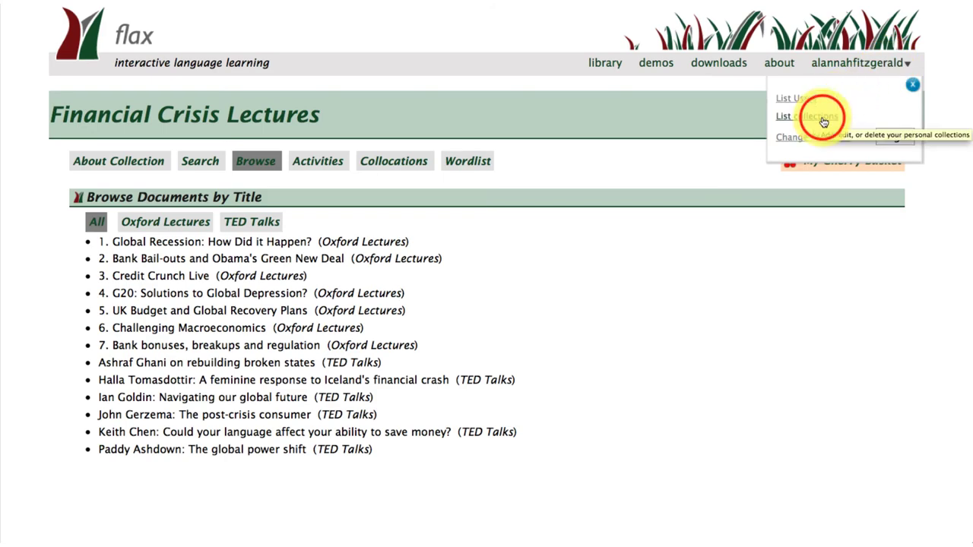
- Create a personal collection 'demo' described as 'Demo collection using Open Educational Resources'
click(823, 120)
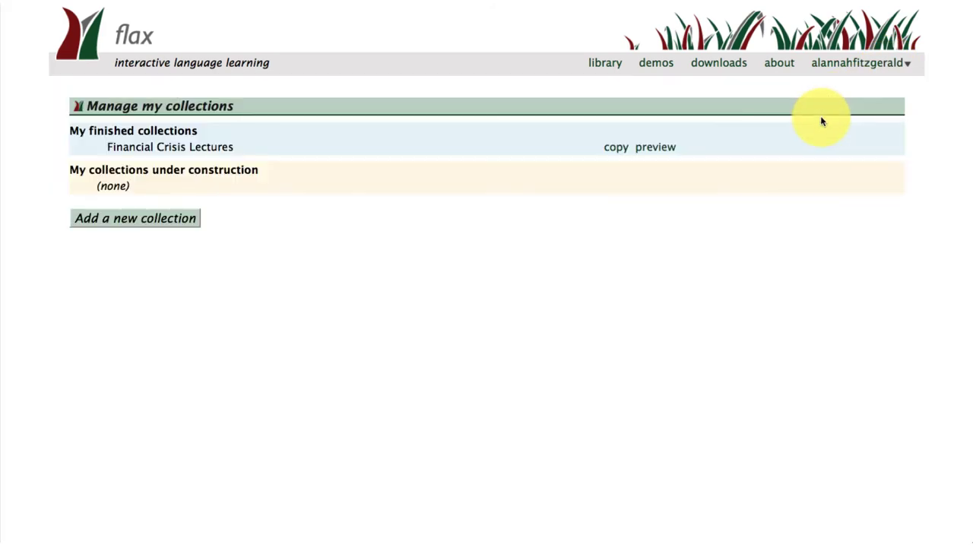
click(157, 221)
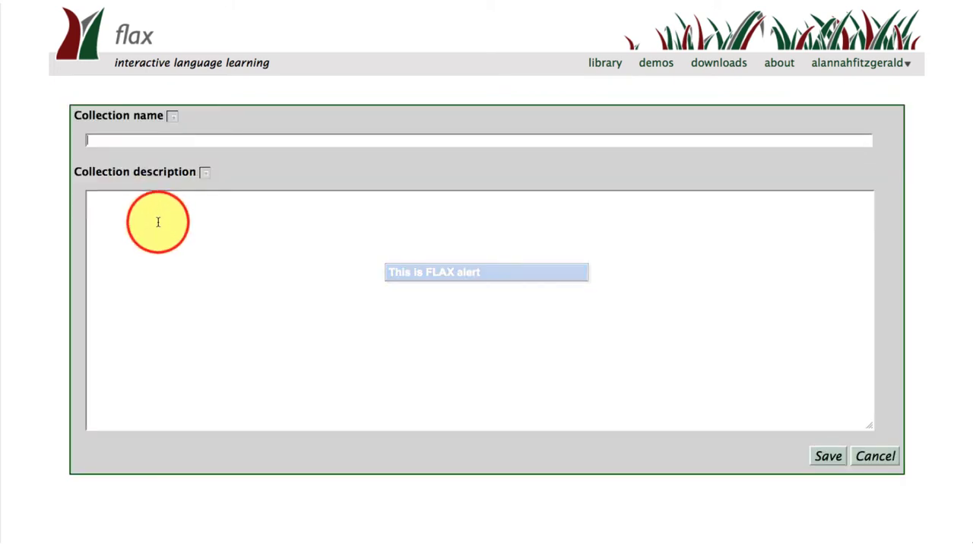
text(d)
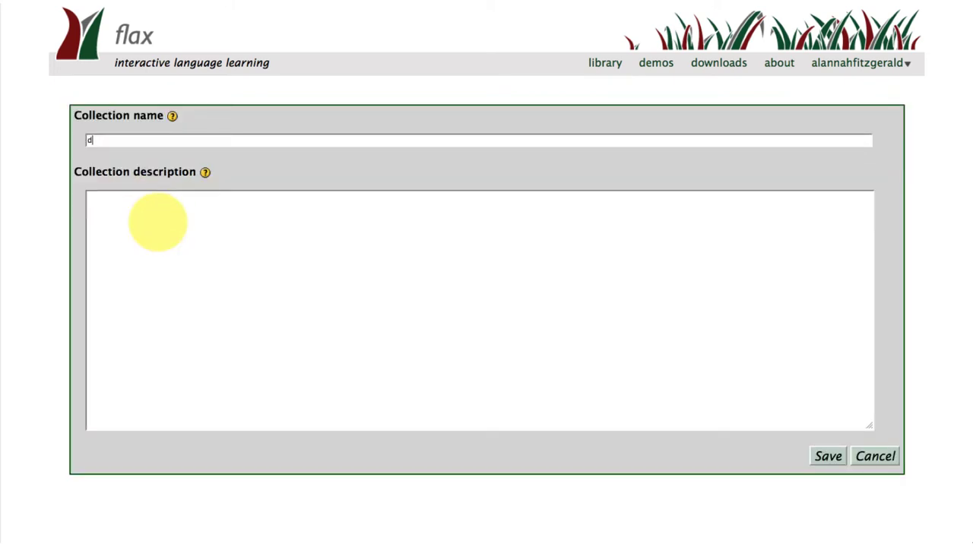
text(eom)
key(BackSpace)
key(BackSpace)
text(mo)
click(162, 213)
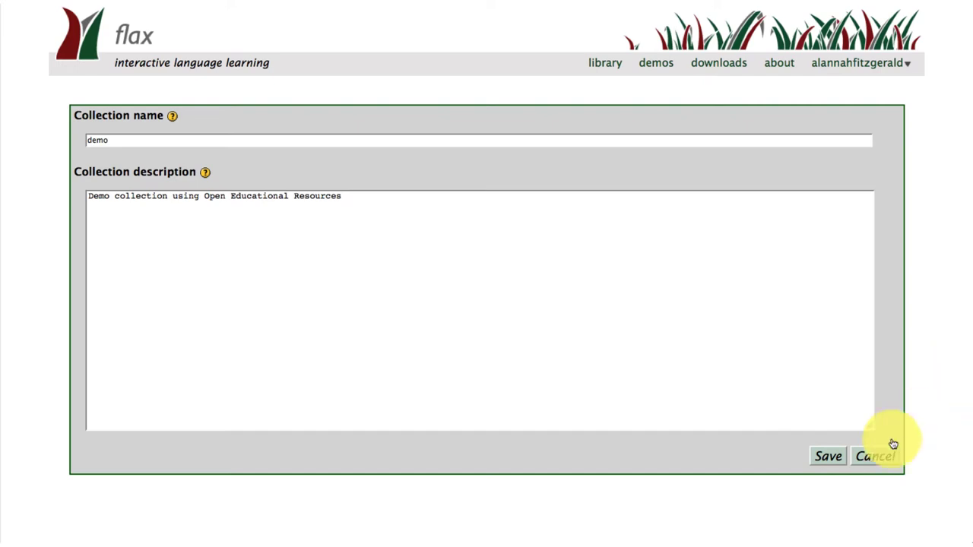
click(828, 457)
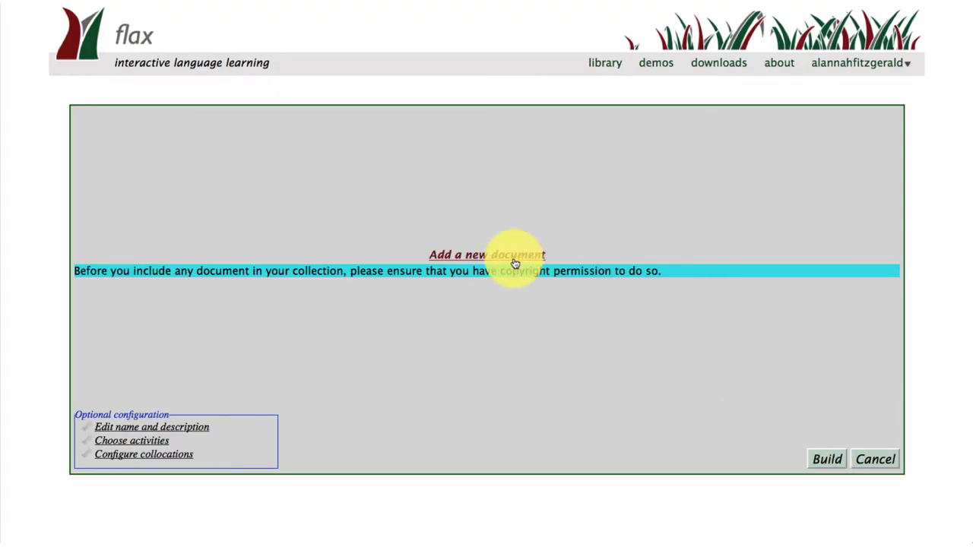
- Resave the demo name and description unchanged and bring up the activity choices
click(160, 426)
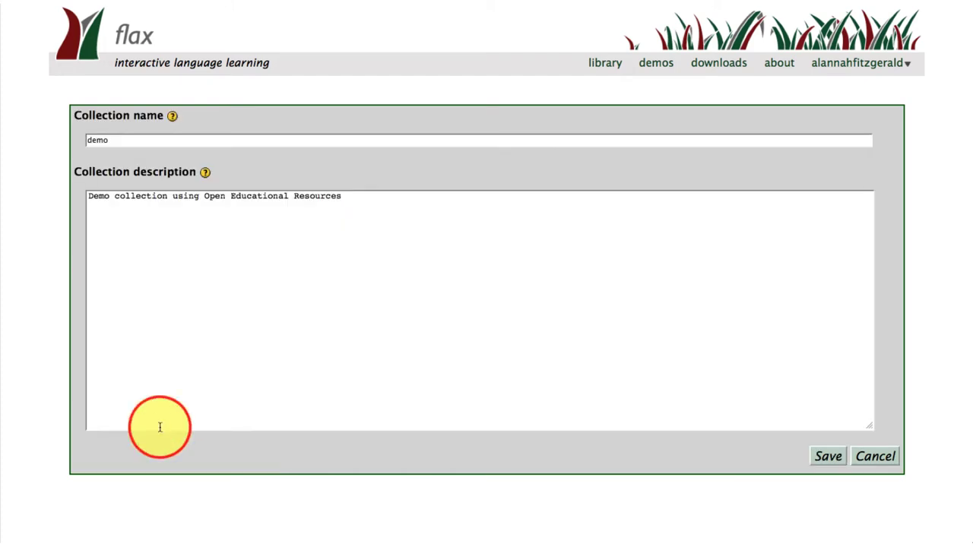
click(827, 456)
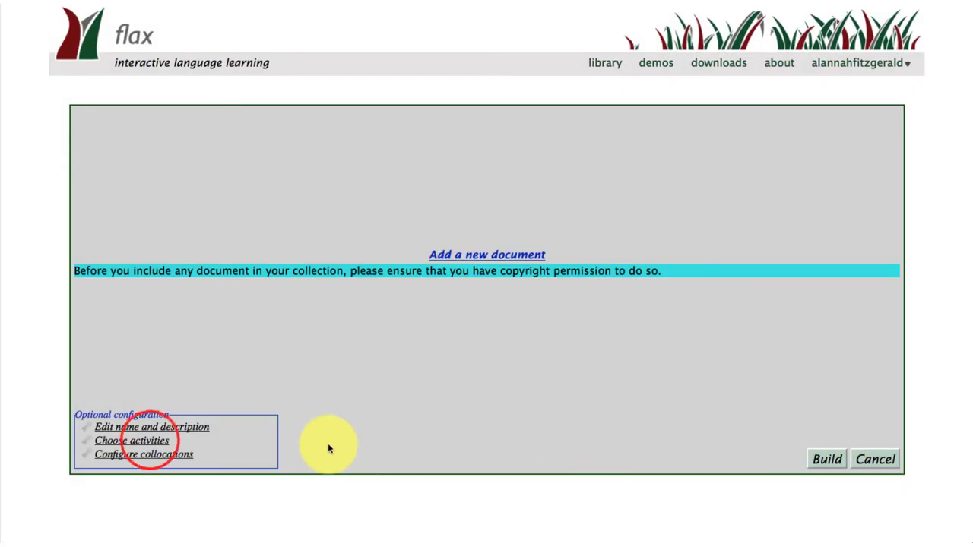
click(149, 441)
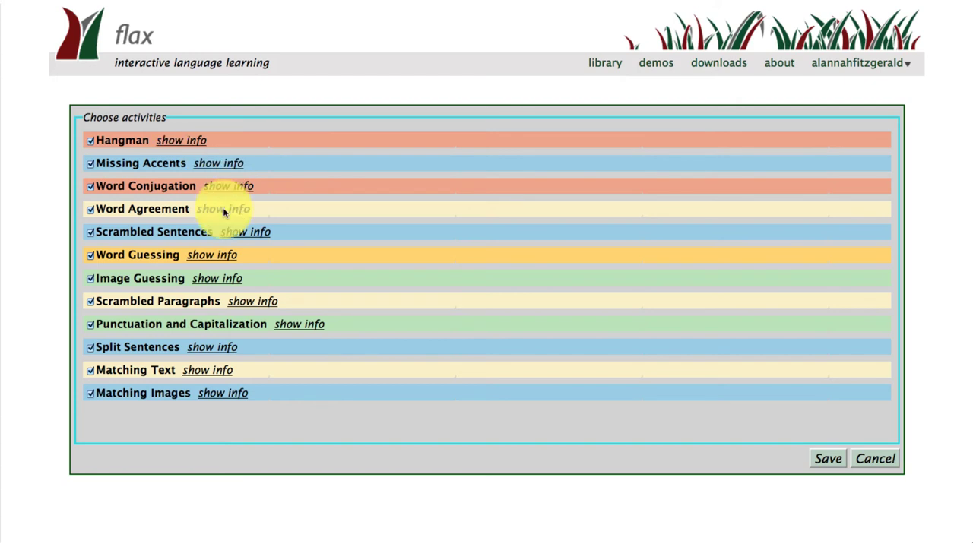
- Save the activity choices with all twelve activities enabled
click(213, 348)
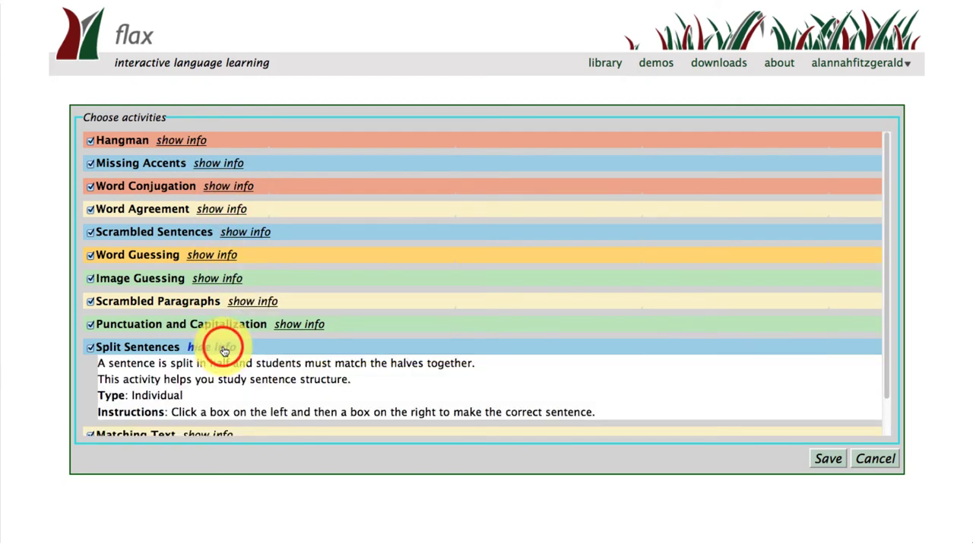
click(223, 348)
click(827, 459)
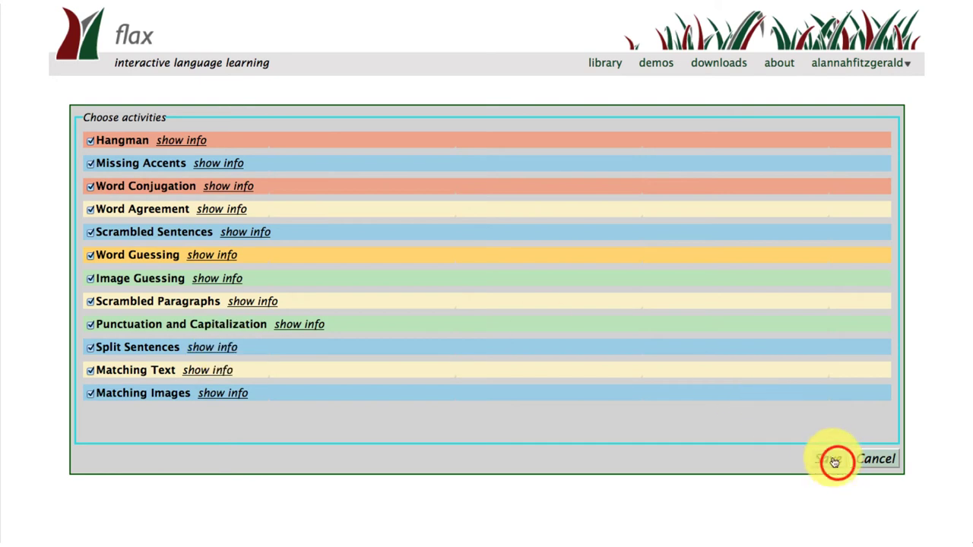
- Keep all Verb, Noun, Adjective and Preposition collocation types enabled and save the collocation settings
click(183, 454)
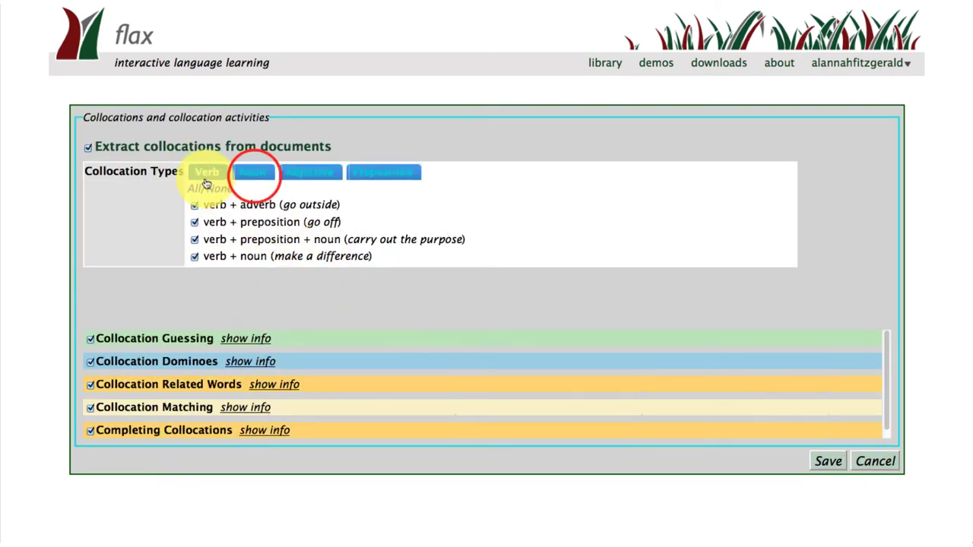
click(254, 173)
click(306, 172)
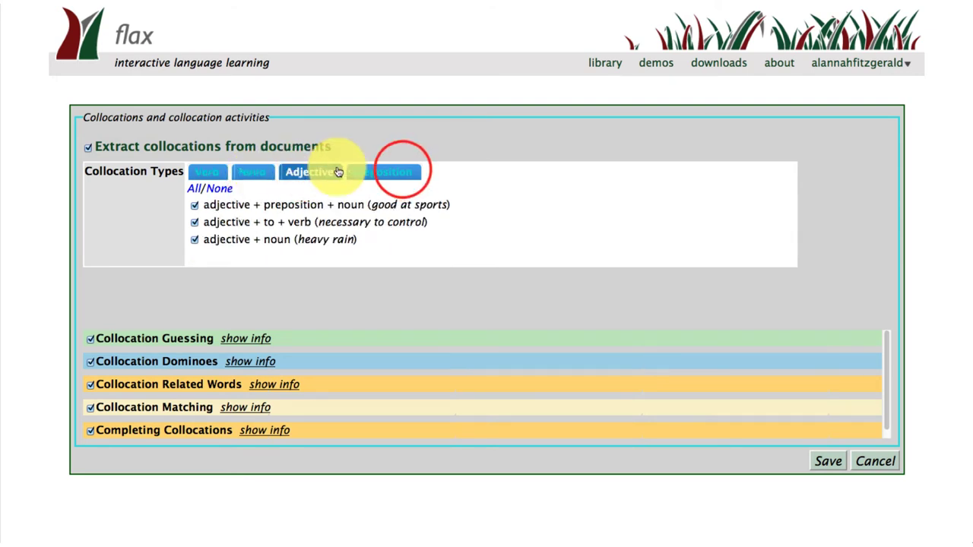
click(403, 173)
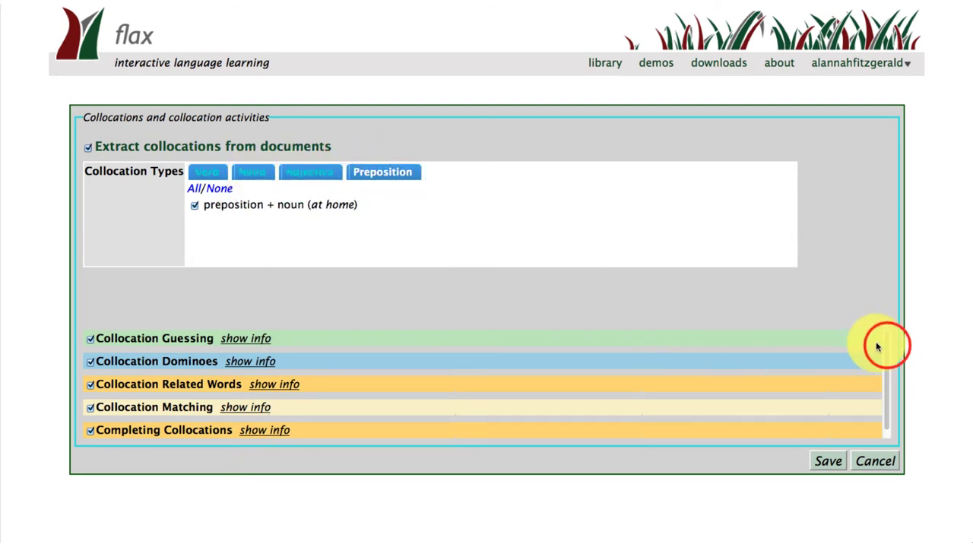
mouse_move(887, 349)
mouse_down()
mouse_move(886, 367)
mouse_move(885, 352)
mouse_up()
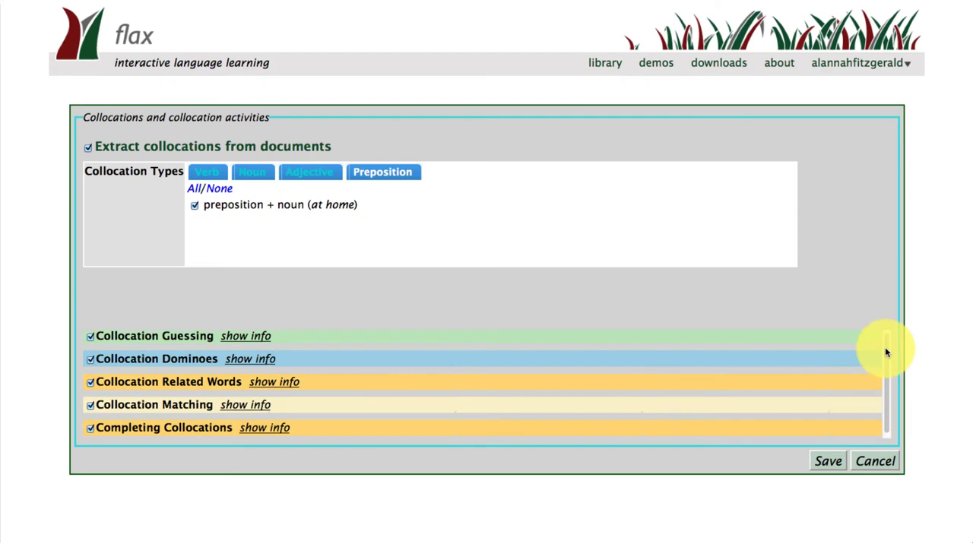
click(272, 381)
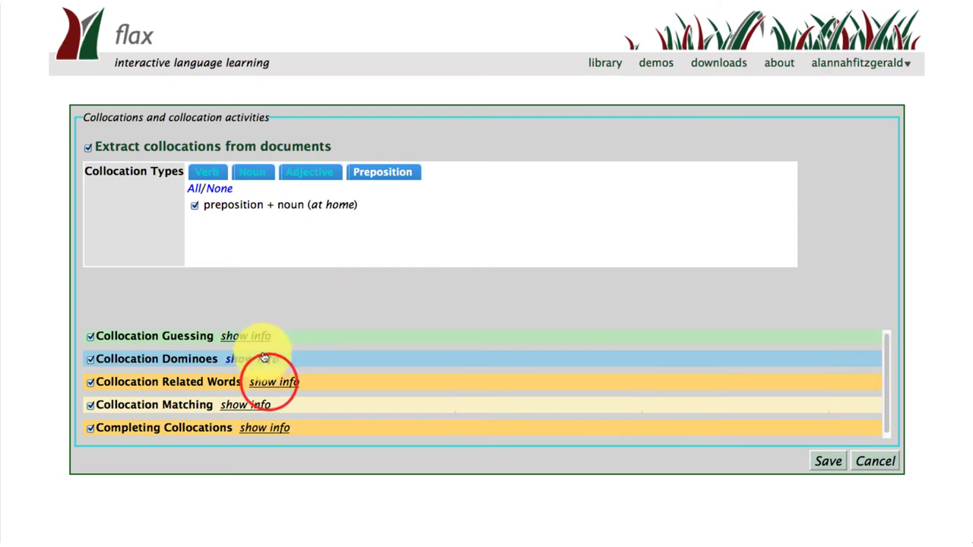
click(270, 383)
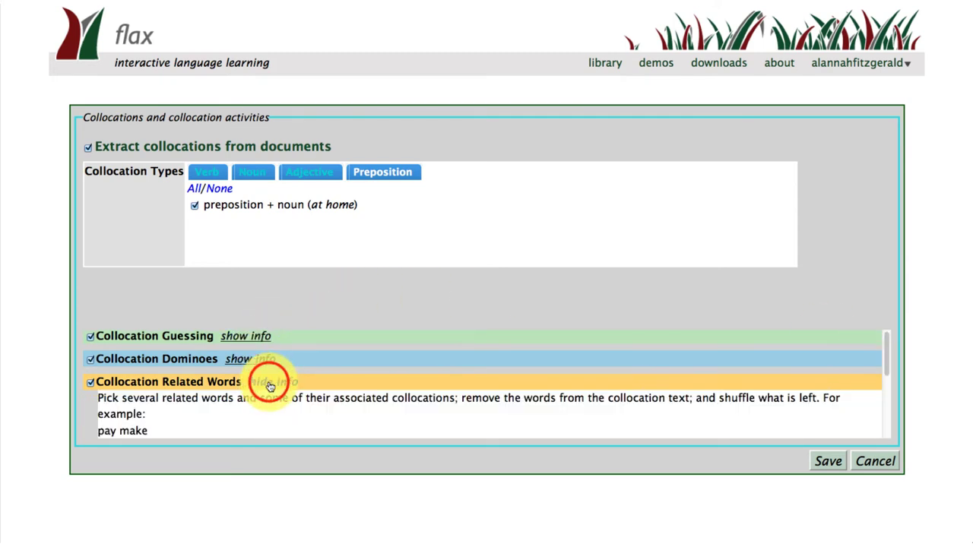
drag(884, 412, 887, 437)
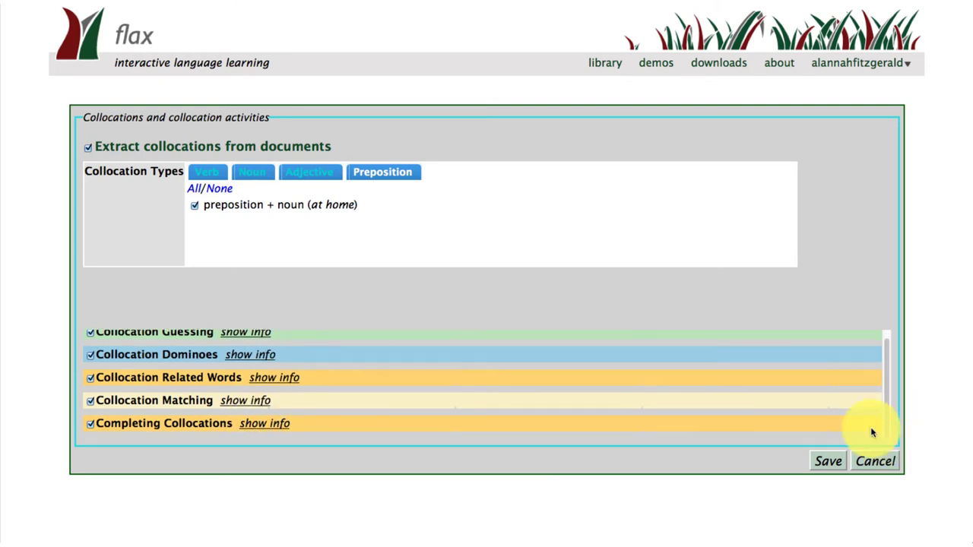
click(265, 355)
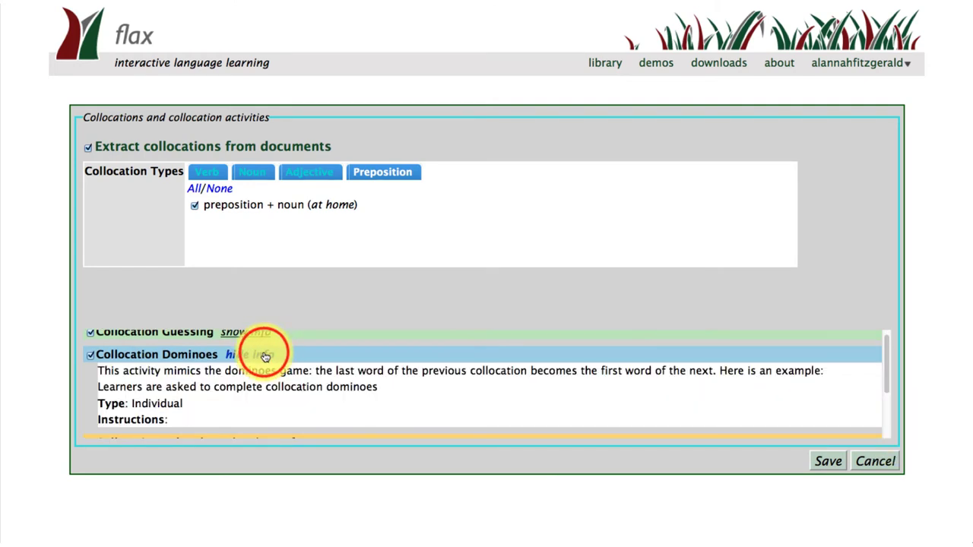
click(264, 354)
click(828, 461)
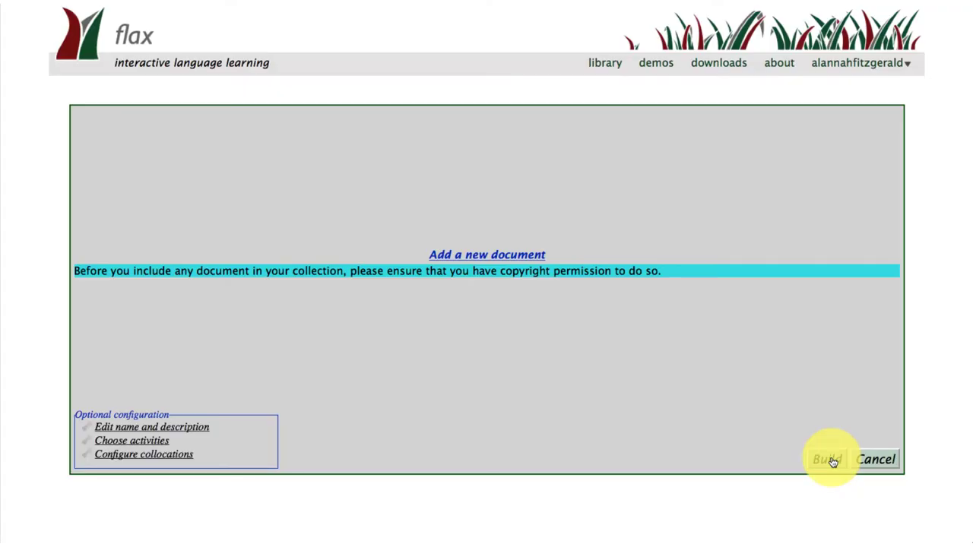
- Add a new document with difficulty level 'TED Talks' and bring up the TED talk page
click(522, 254)
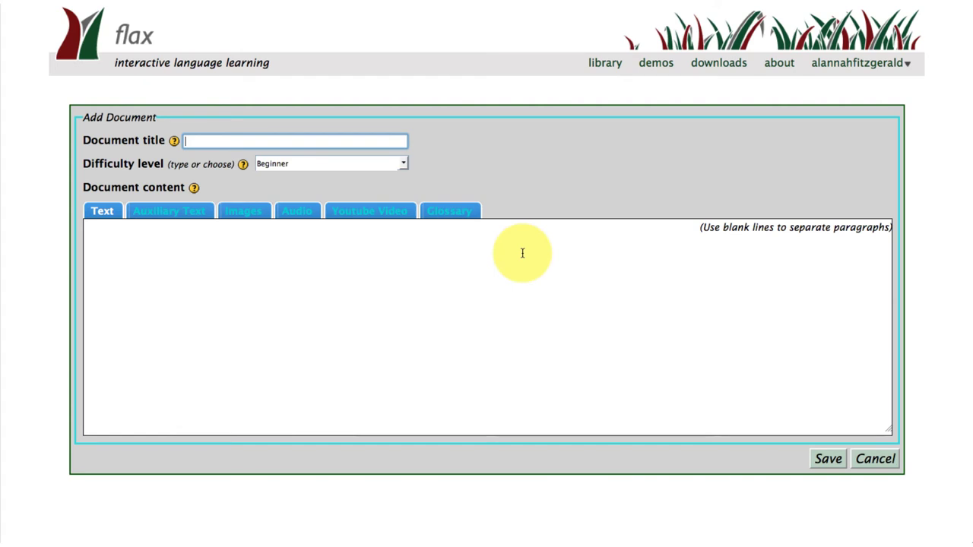
click(307, 165)
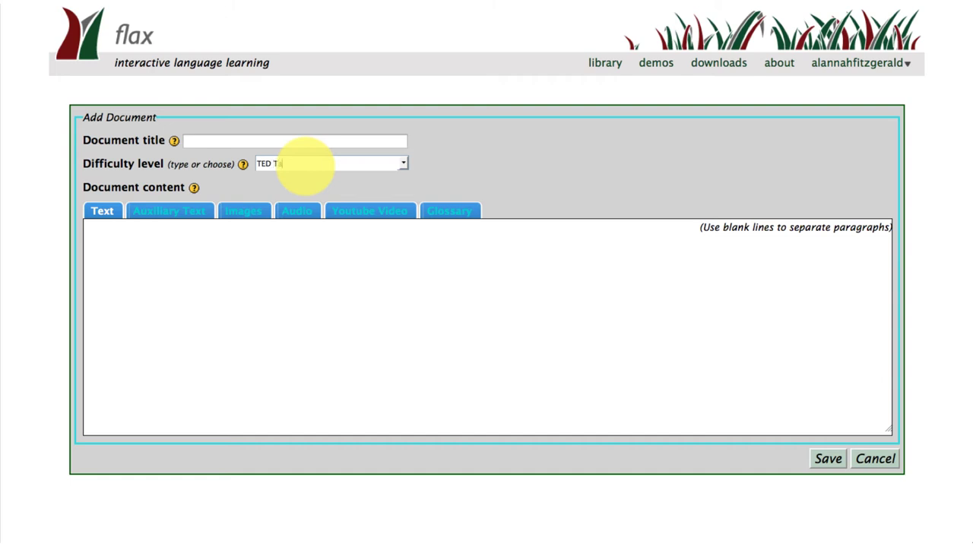
click(219, 137)
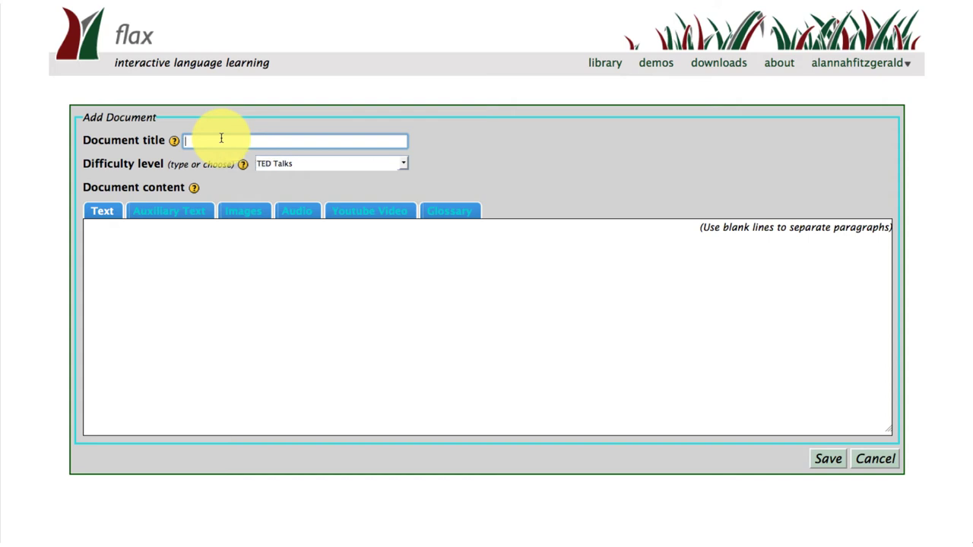
click(1, 271)
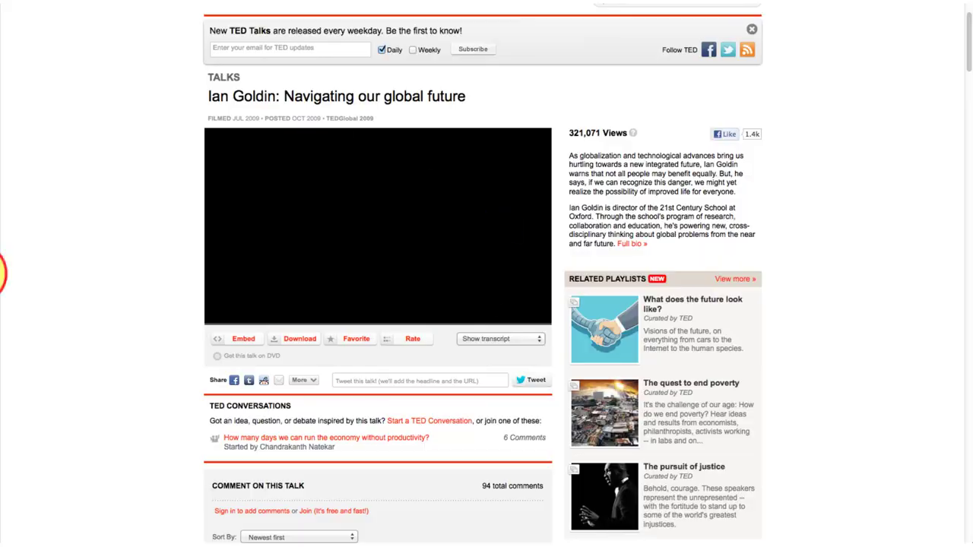
- Set the document title to 'Navigating our global future', copied from the TED page
click(470, 98)
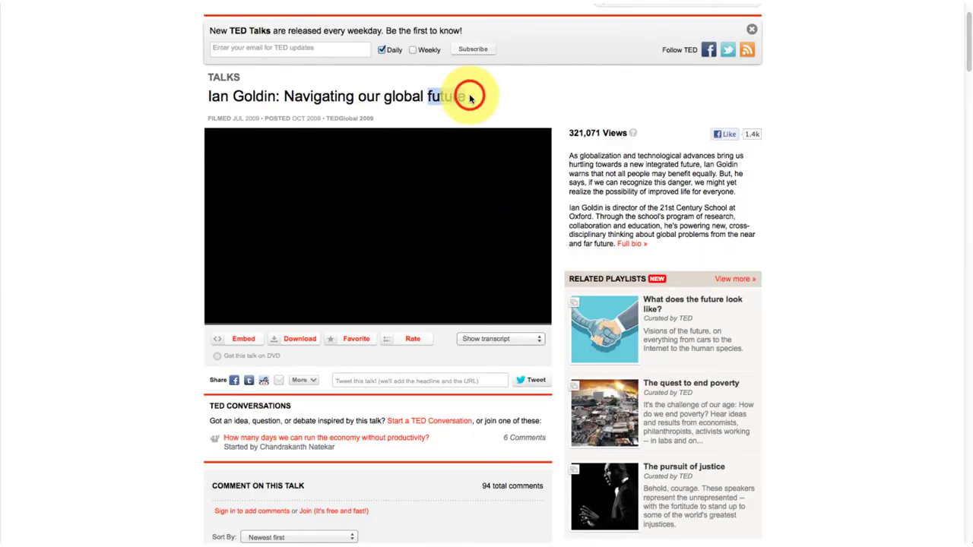
drag(469, 98, 333, 97)
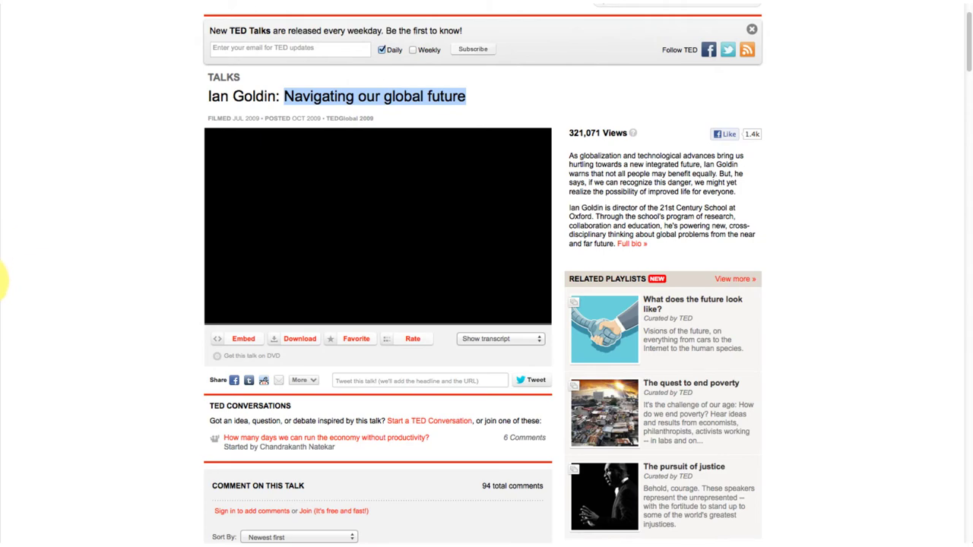
click(1, 237)
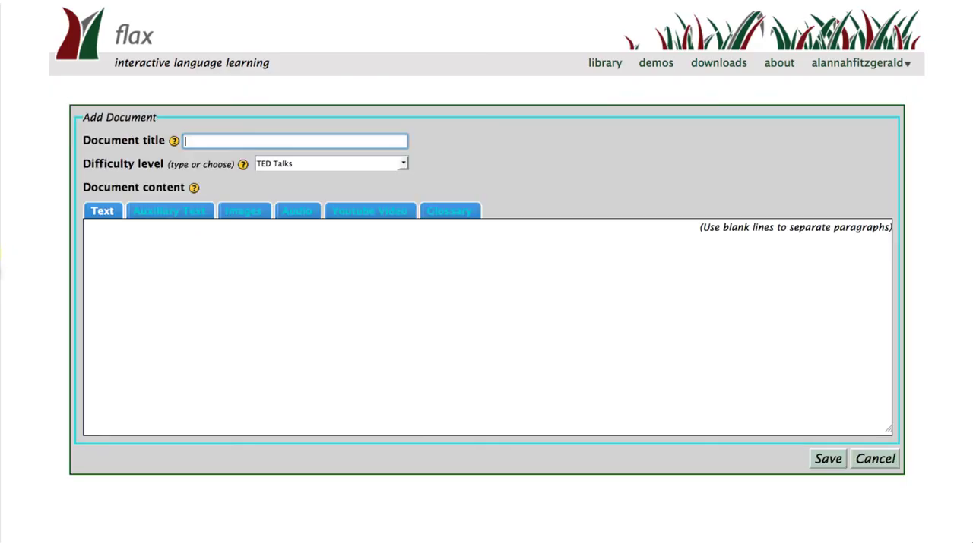
click(269, 136)
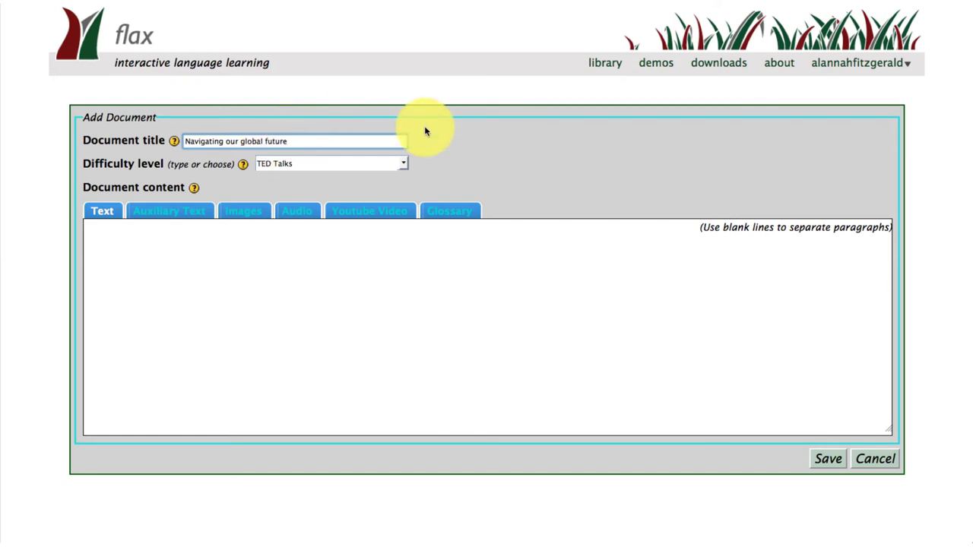
- Copy the talk's 'Filmed… Posted…' details line from the TED page
key(super+Tab)
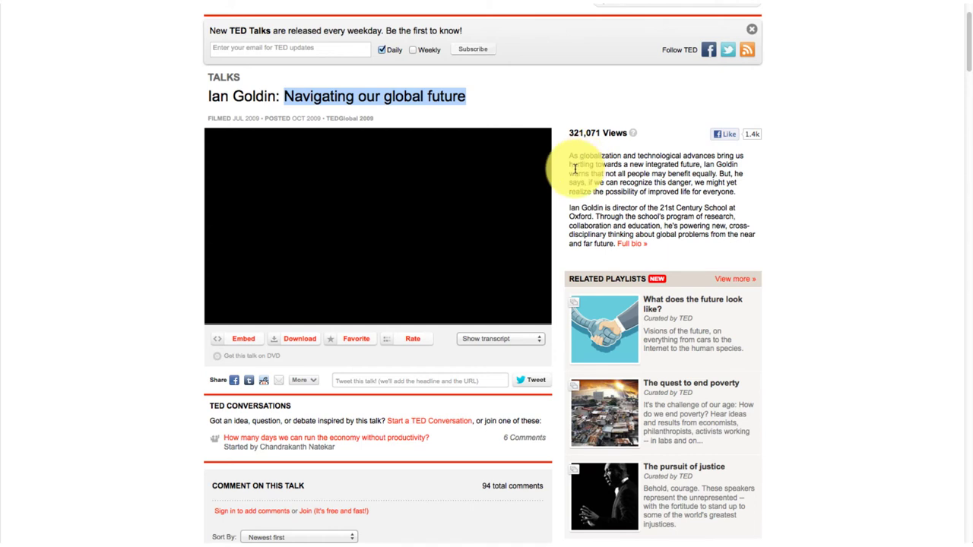
triple_click(394, 116)
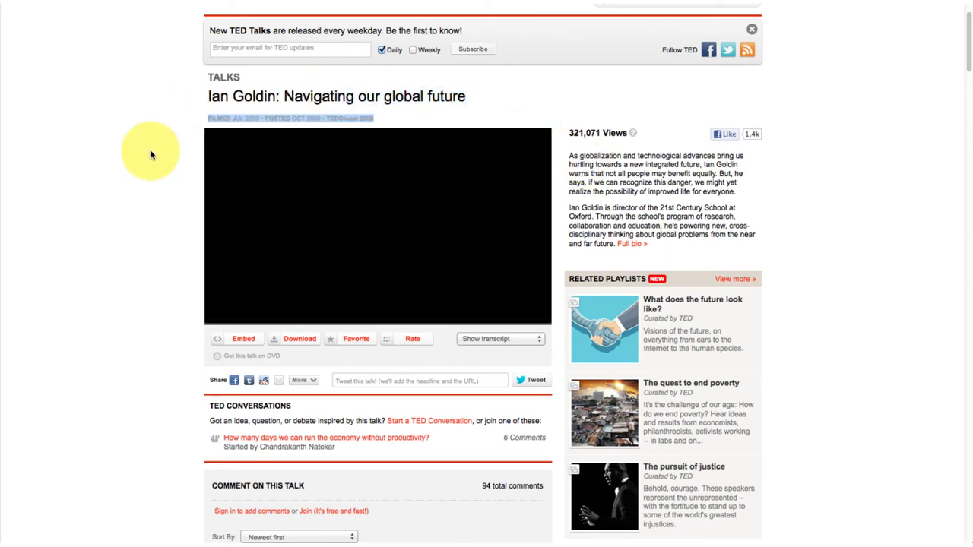
key(alt+Tab)
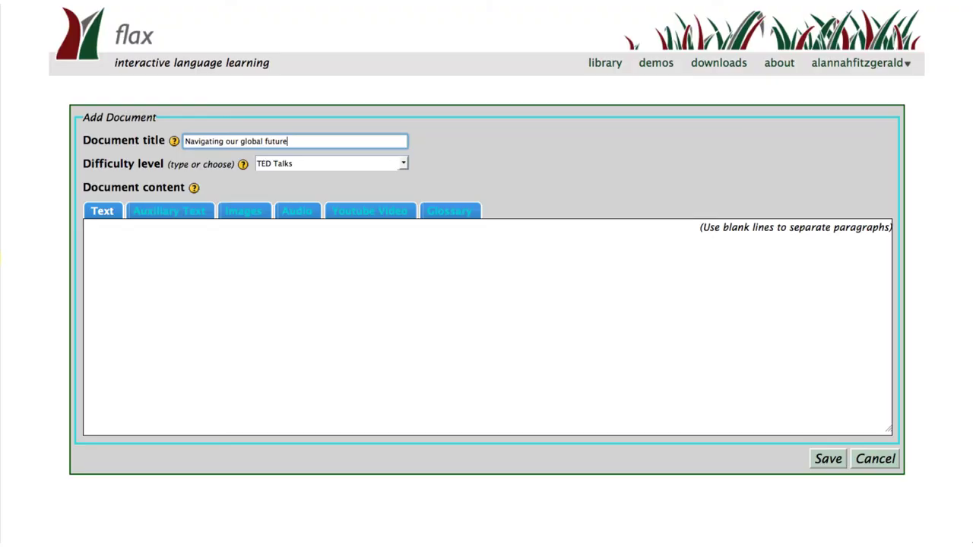
- Paste the filmed and posted details line into the Auxiliary Text box
click(184, 211)
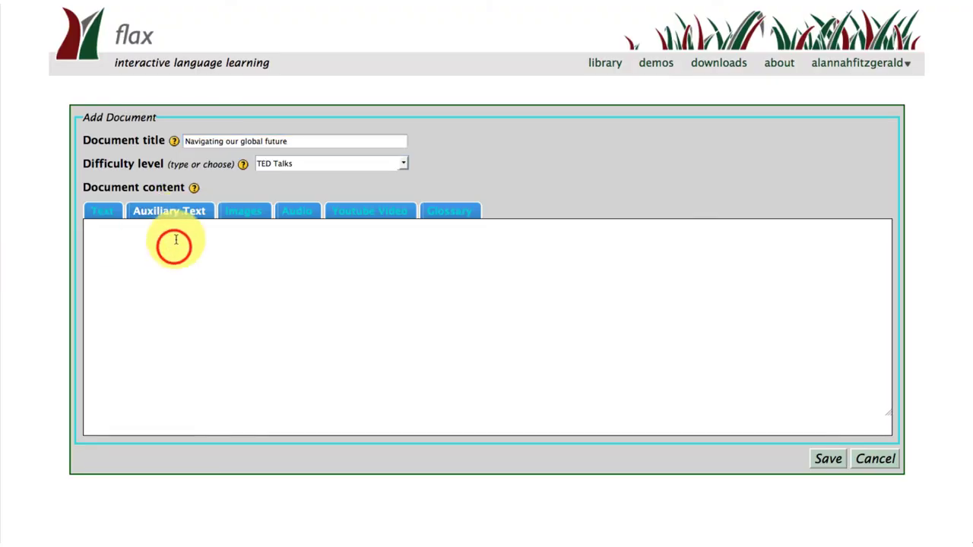
click(174, 247)
text(Filmed Jul 2009 • Posted Oct 2009 • TEDGlobal 2009)
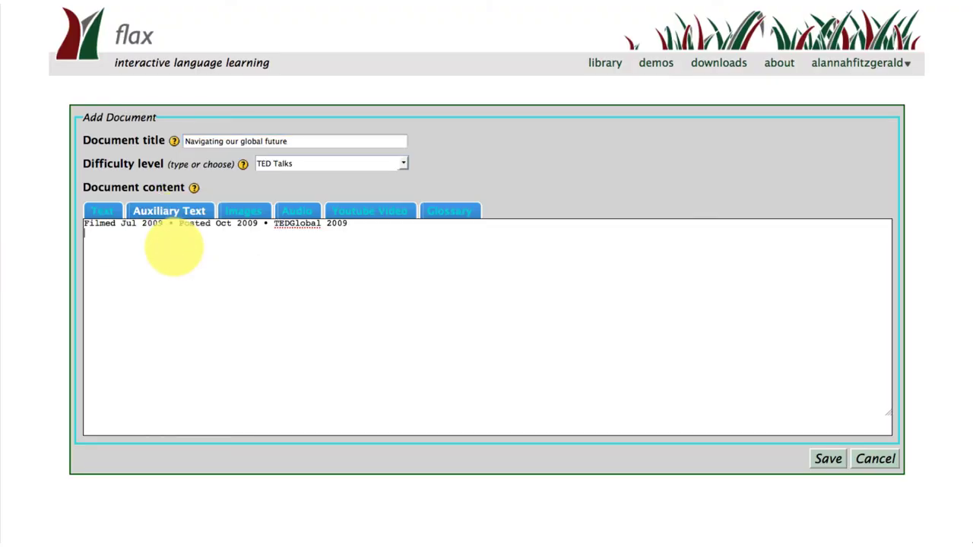
- Copy the talk's two description paragraphs into the auxiliary text below the date line
key(super+Tab)
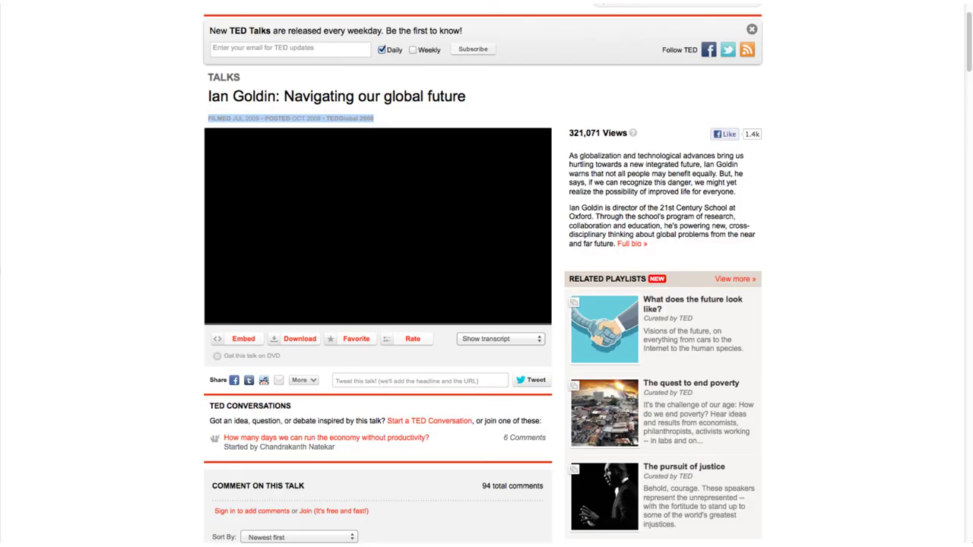
click(571, 155)
drag(571, 155, 618, 253)
key(super+c)
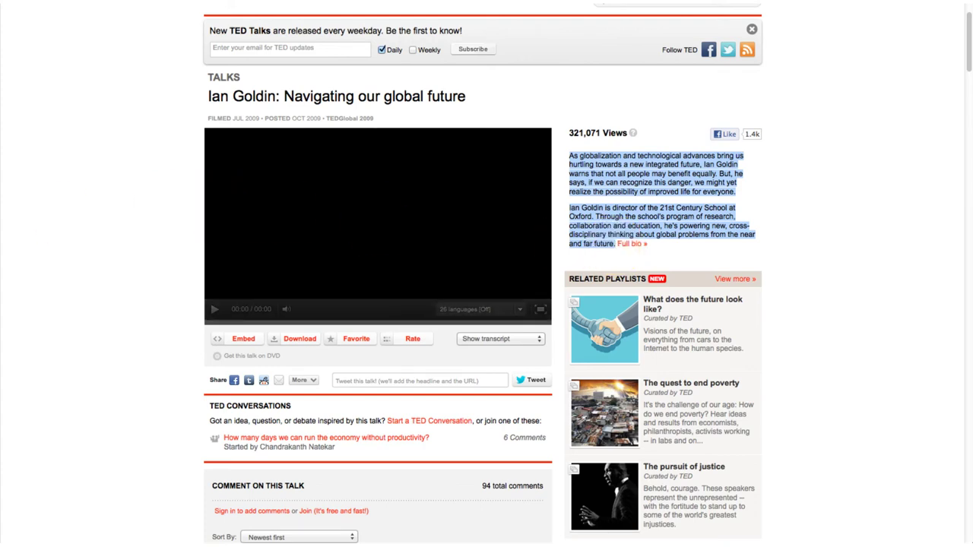
key(super+Tab)
click(143, 256)
key(super+v)
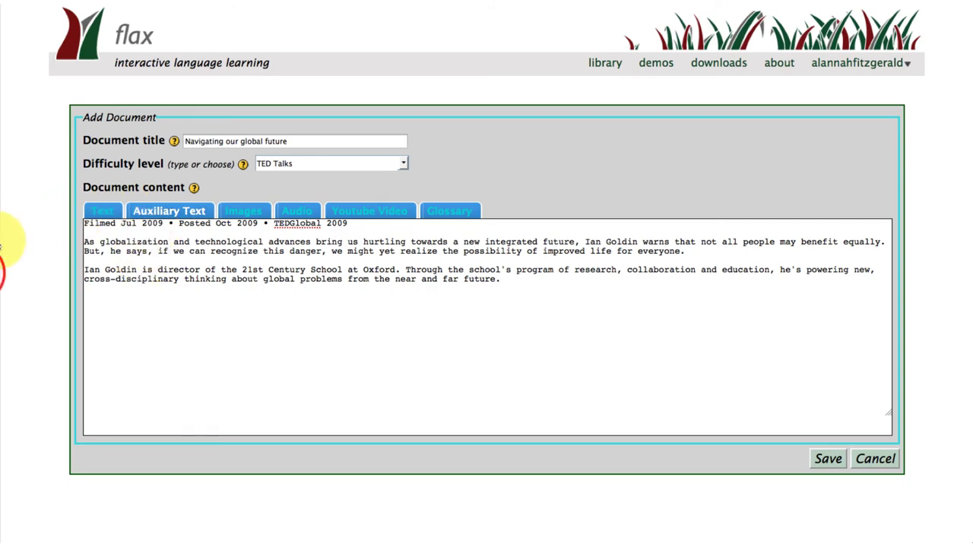
key(super+Tab)
click(539, 338)
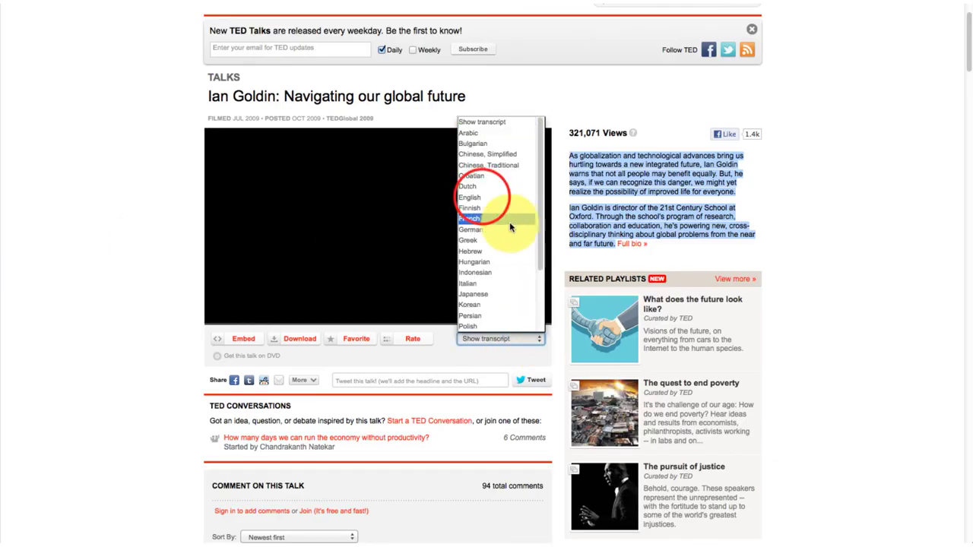
- Paste the English TED transcript into the document's main text as 12 paragraphs
click(481, 196)
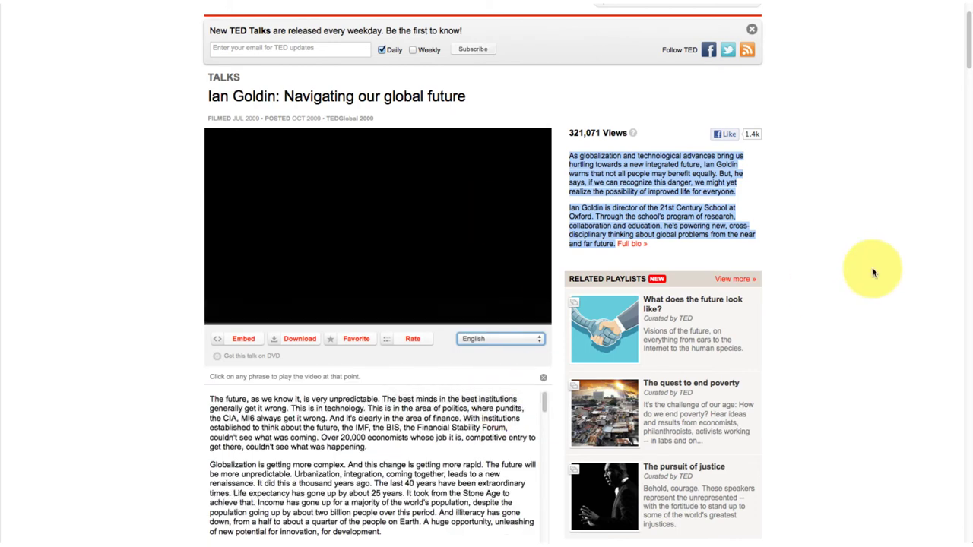
scroll(872, 272, down, 3)
click(214, 293)
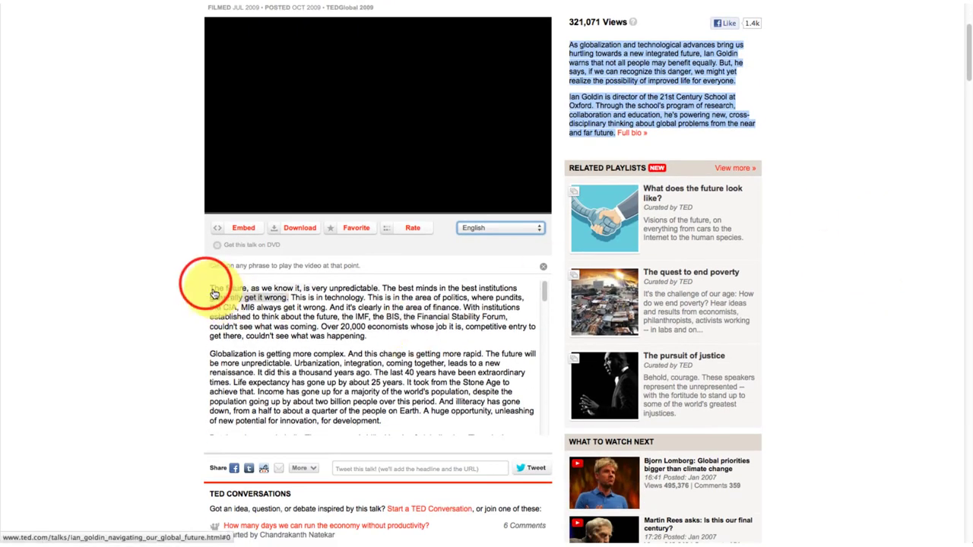
drag(213, 292, 217, 465)
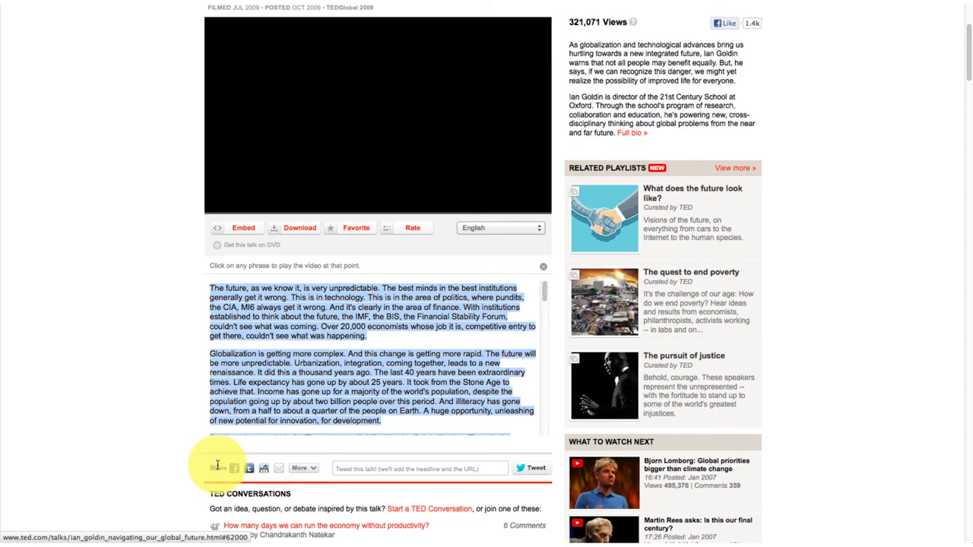
drag(543, 294, 523, 453)
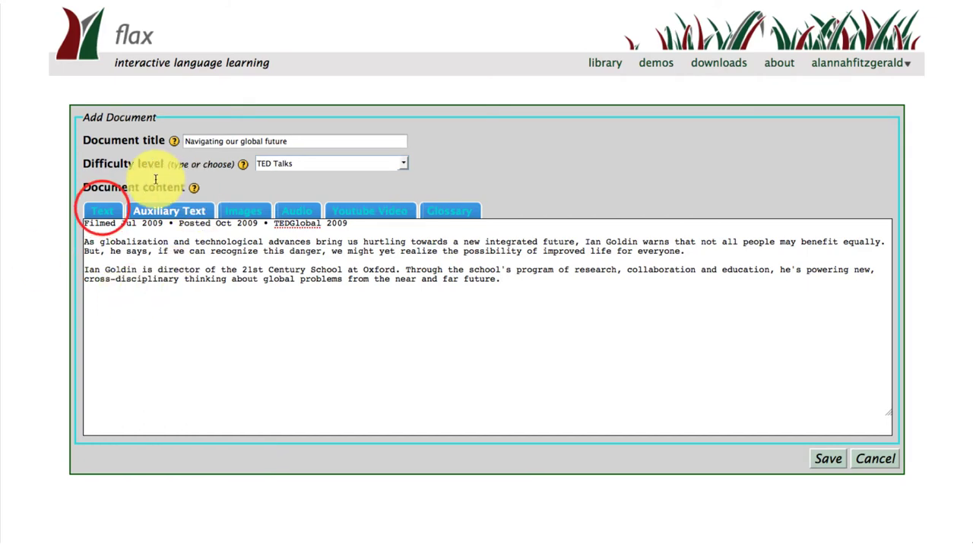
click(102, 212)
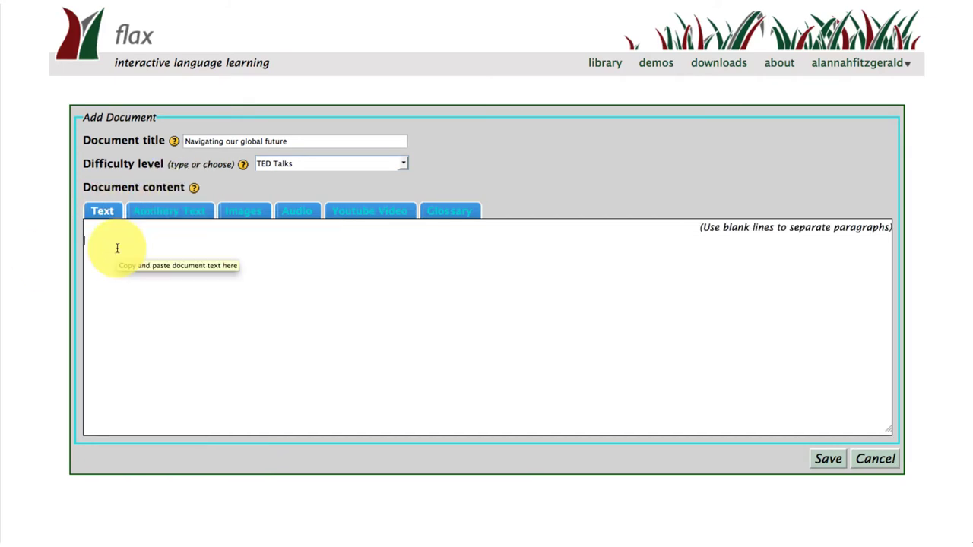
key(ctrl+v)
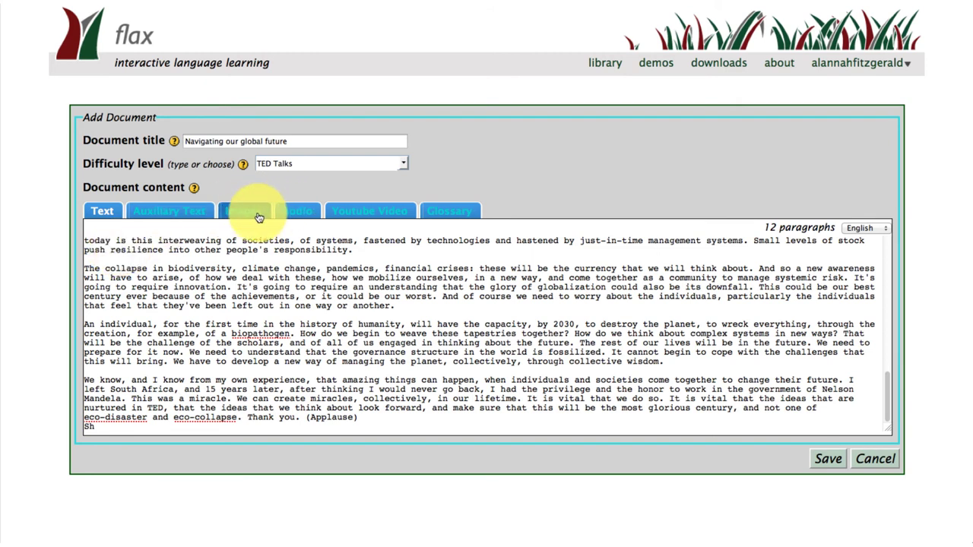
click(373, 212)
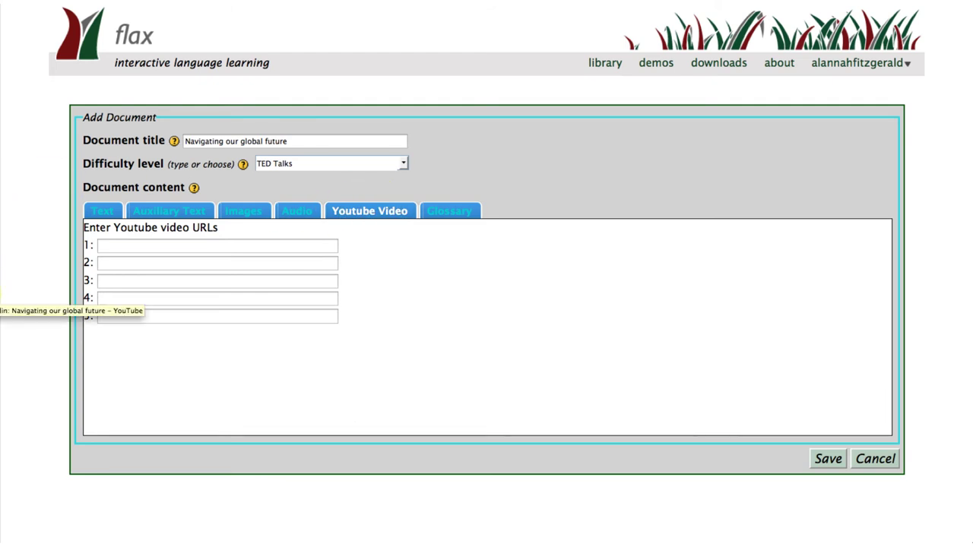
- Put the Ian Goldin video's YouTube URL into URL field 1 and save the document
click(2, 296)
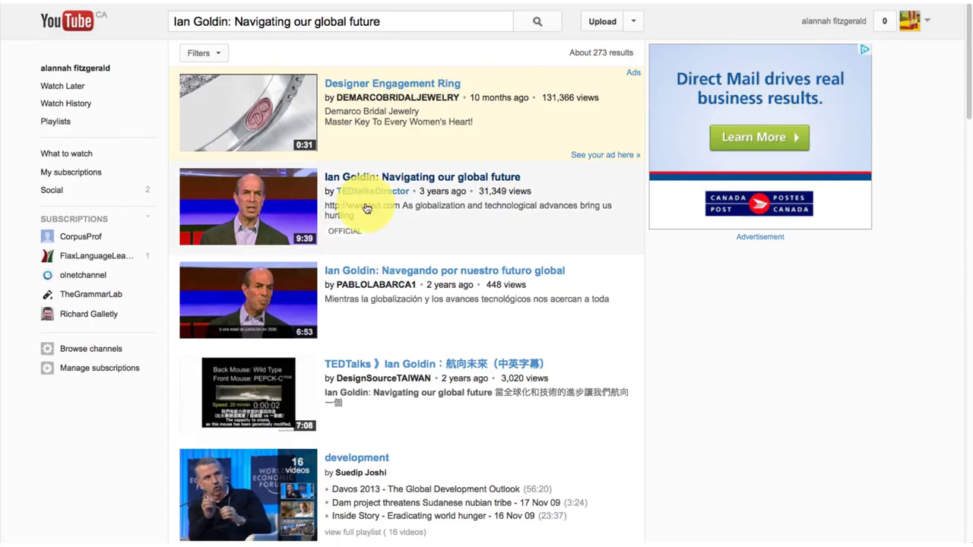
click(471, 182)
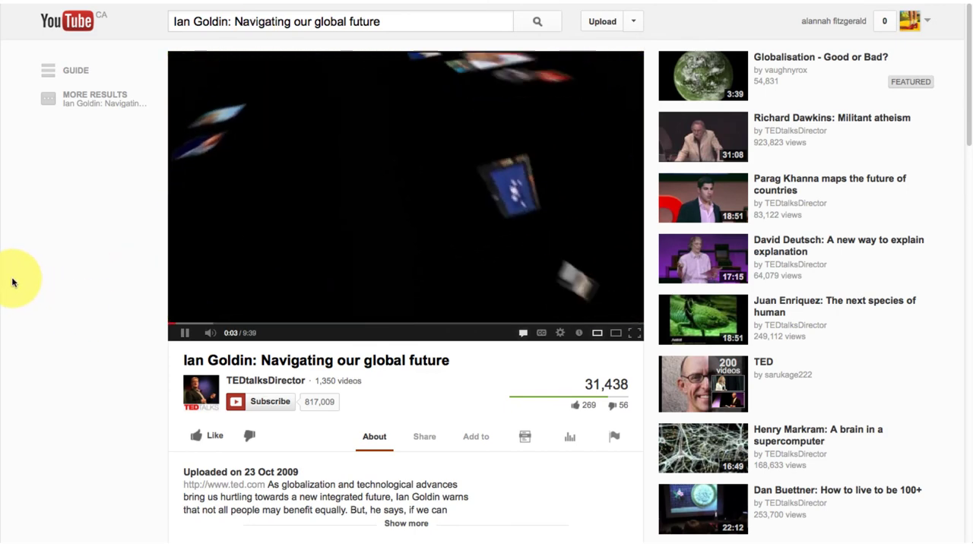
click(186, 334)
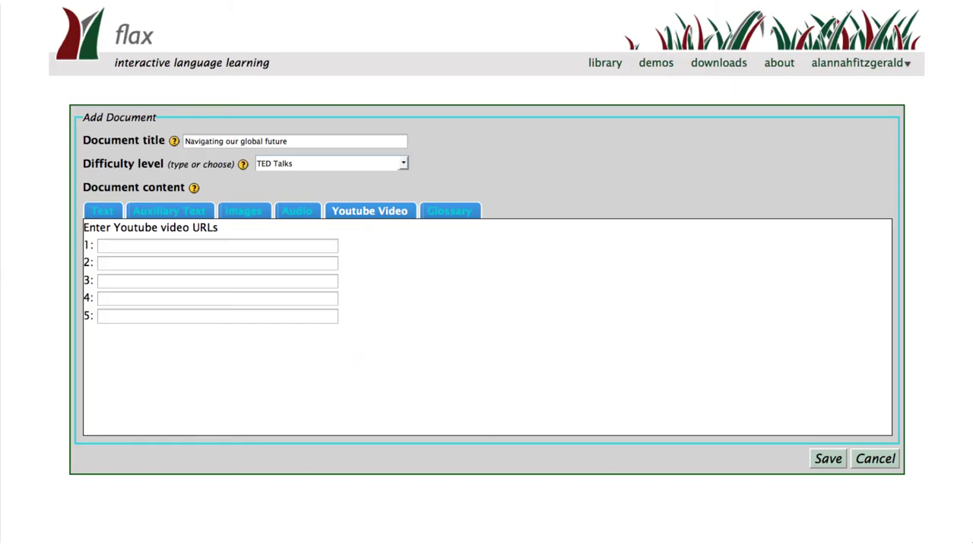
click(121, 245)
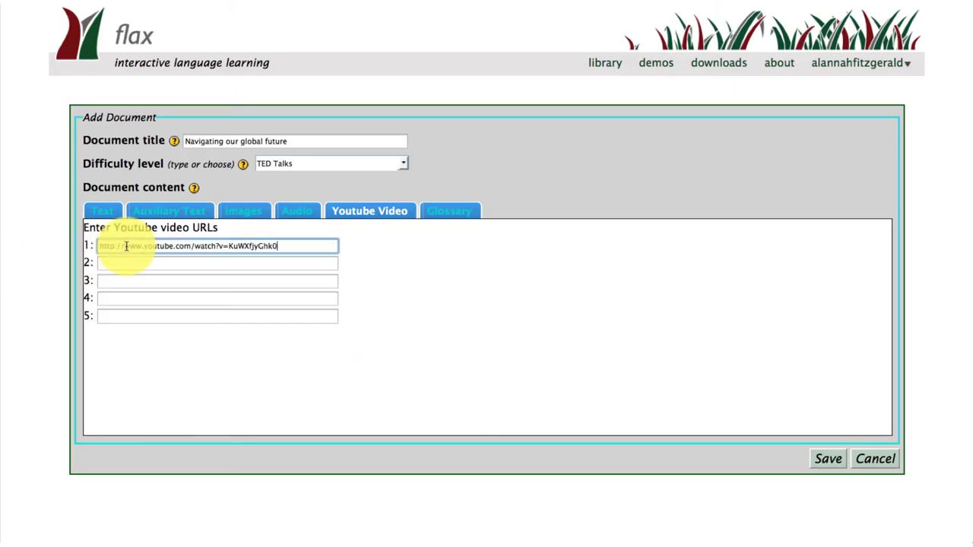
click(826, 459)
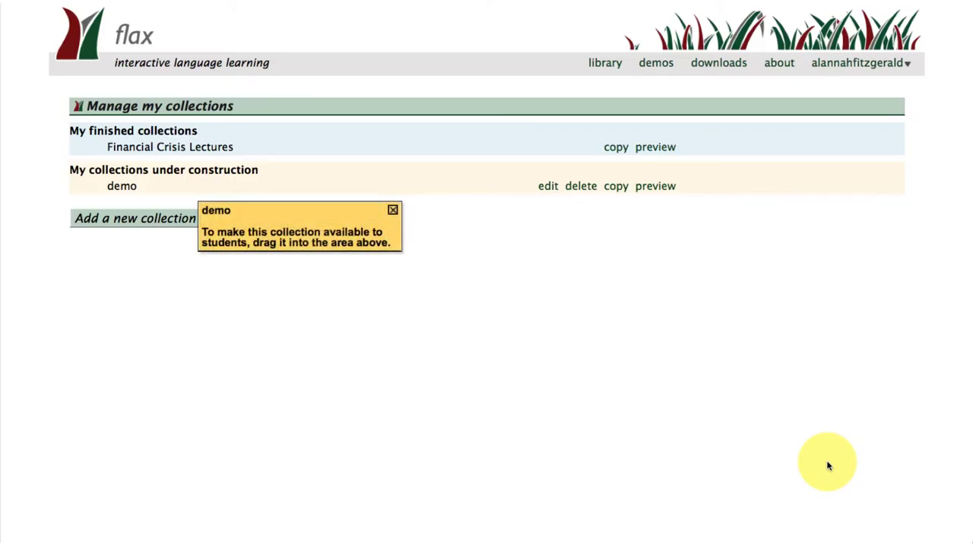
- Dismiss the demo tip, preview the demo collection and open 'Navigating our global future'
click(392, 210)
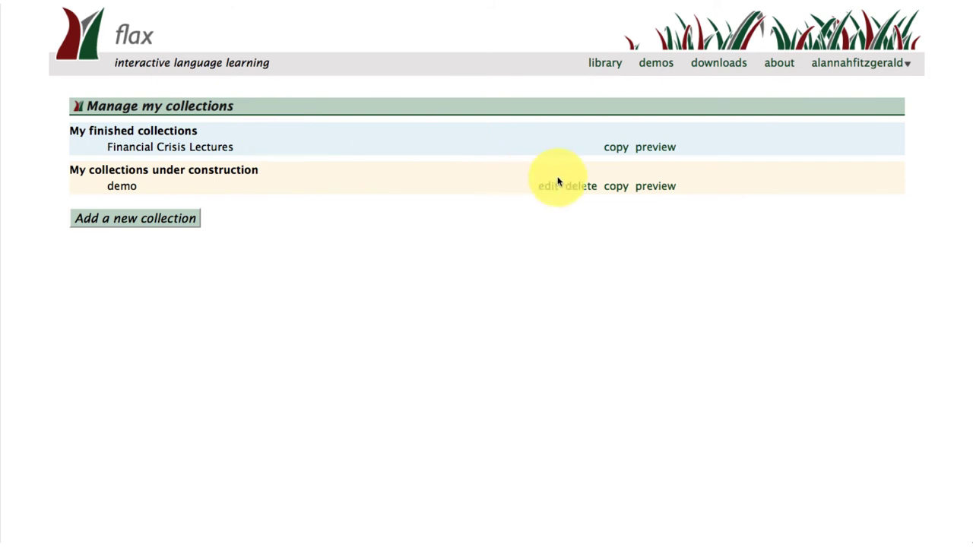
click(663, 187)
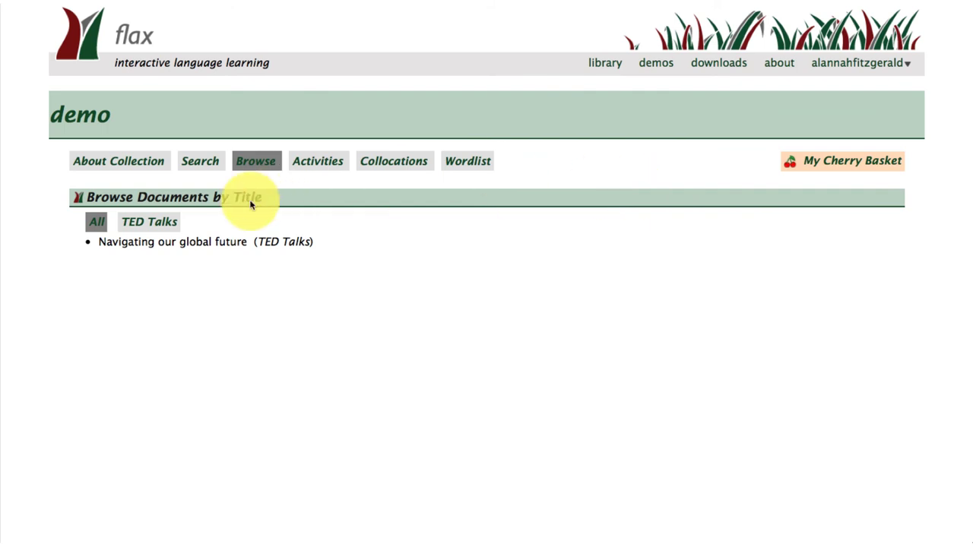
click(204, 248)
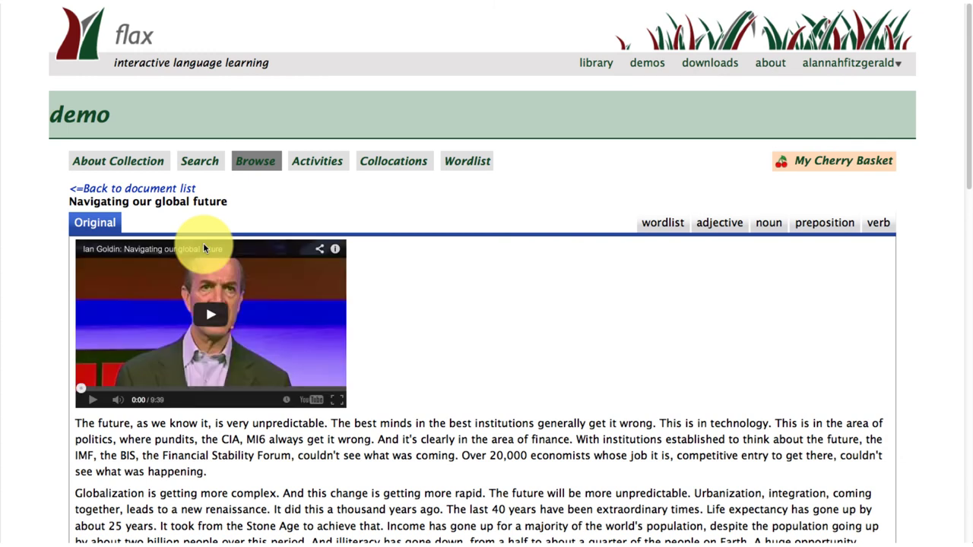
- Play and pause the talk video, then show the wordlist view with the top 1000 words marked
click(208, 314)
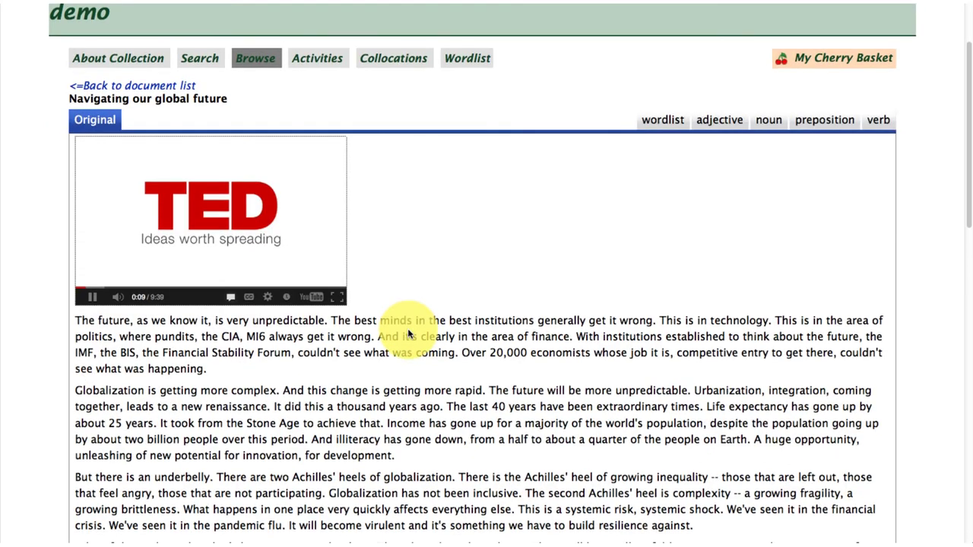
scroll(401, 258, down, 2)
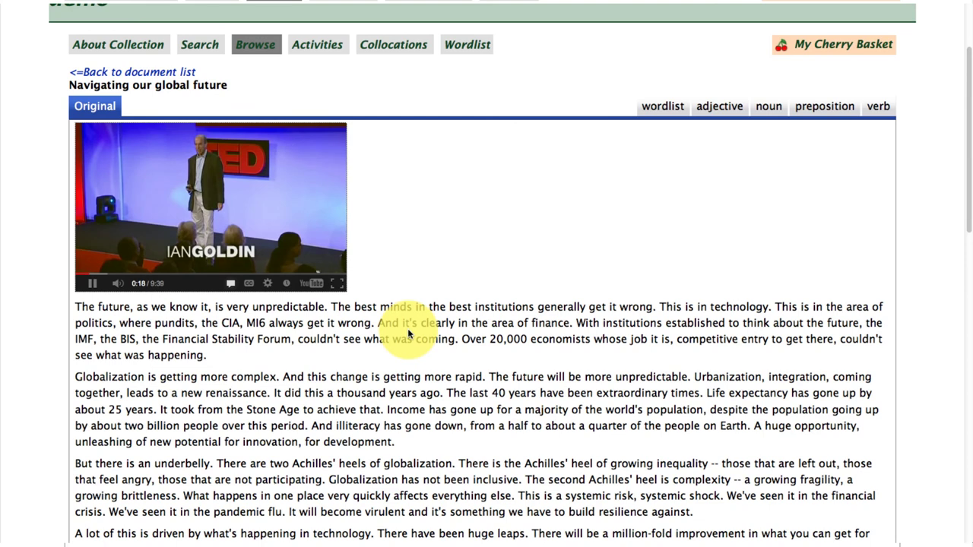
click(93, 288)
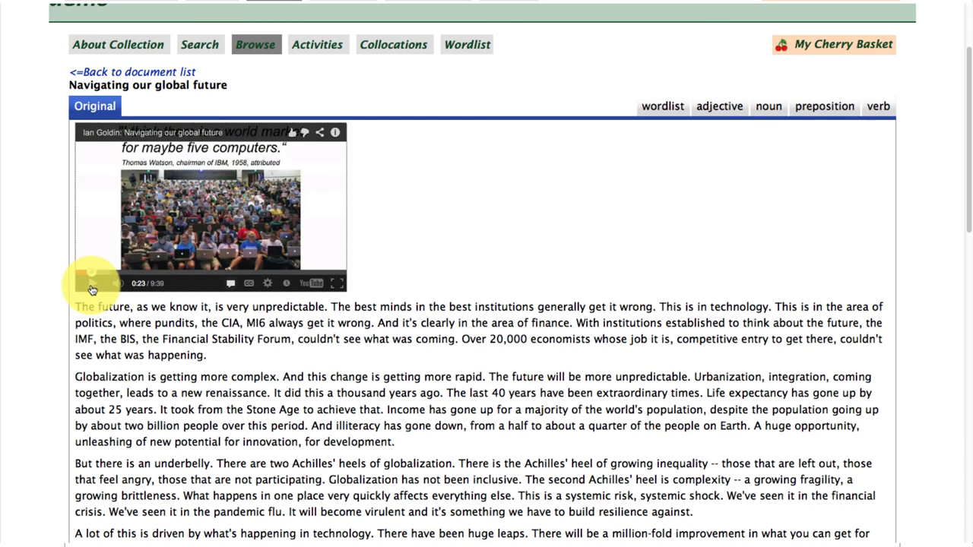
click(681, 108)
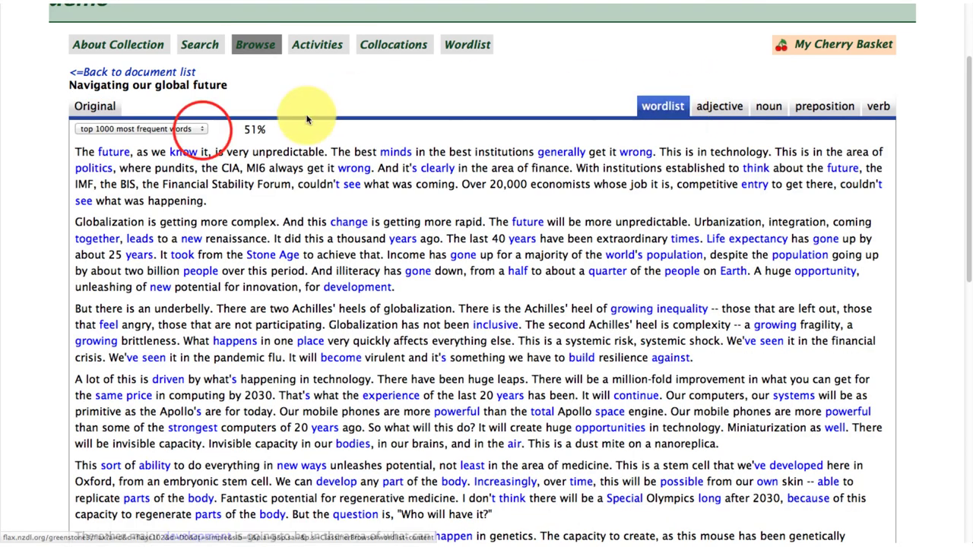
- Highlight the talk's academic words and look up sentences containing 'participating'
click(202, 131)
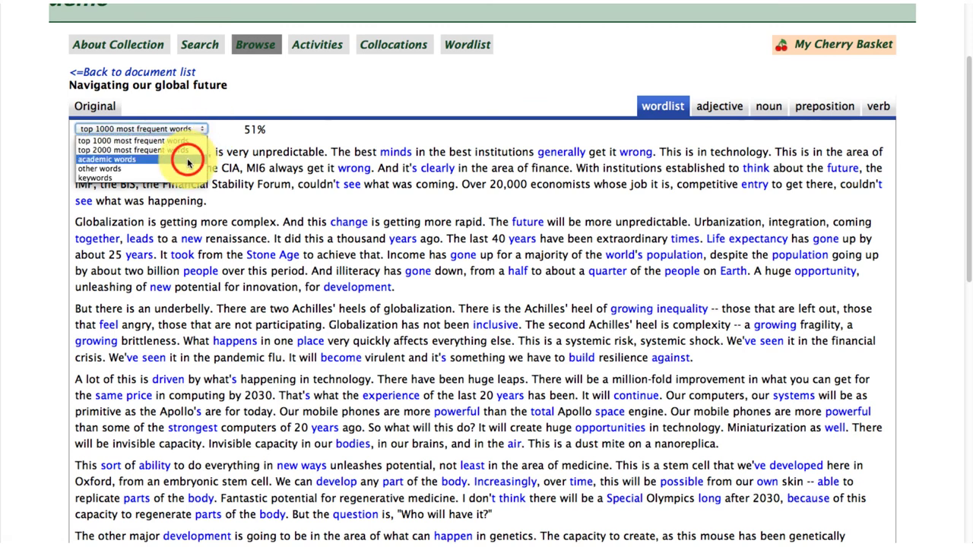
click(184, 159)
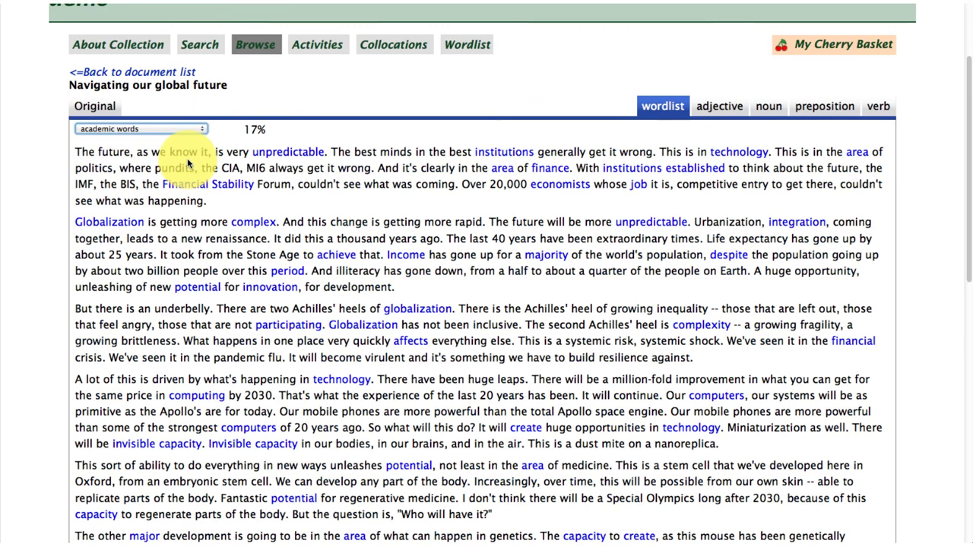
click(291, 328)
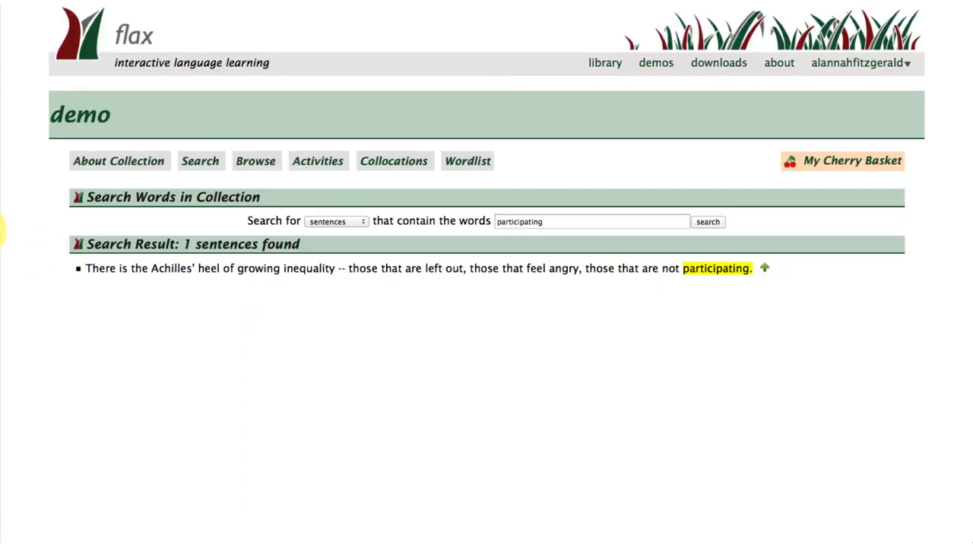
- Go back from the 'participating' results to the talk document's original view
click(1, 232)
key(super+bracketright)
key(super+bracketleft)
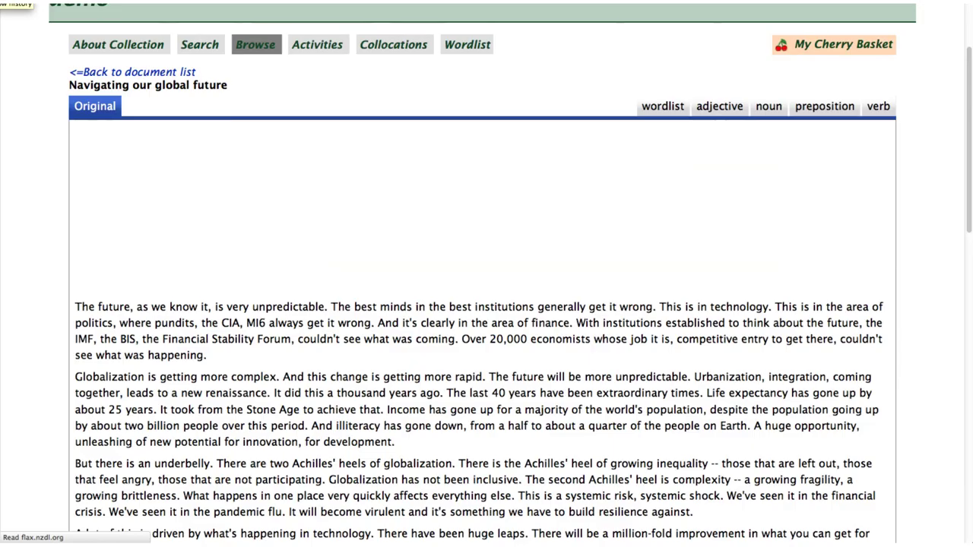